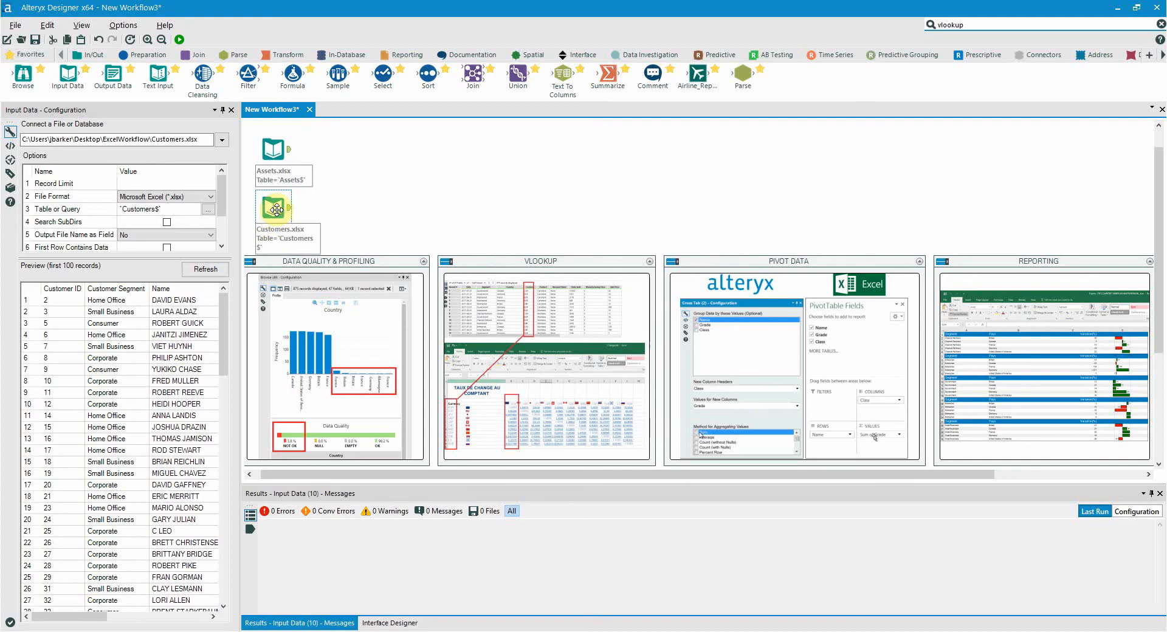
- Connect a Browse tool to the Customers.xlsx input, space it farther along the canvas, and run the workflow
key("ctrl+shift+b")
left_click(336, 212)
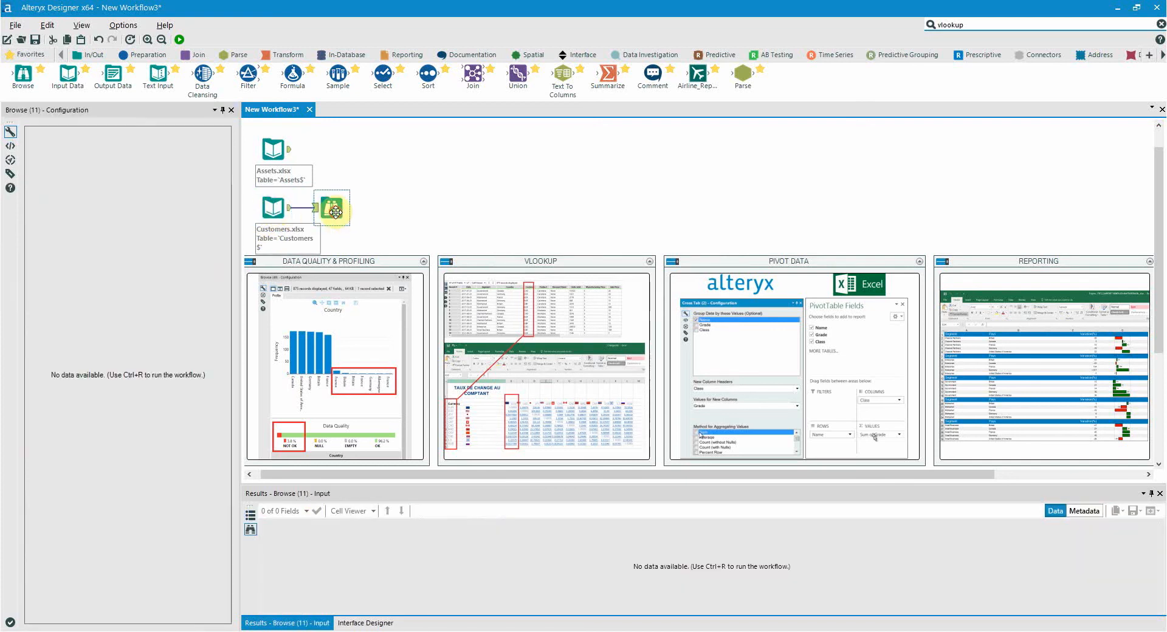
left_click_drag(332, 209, 405, 208)
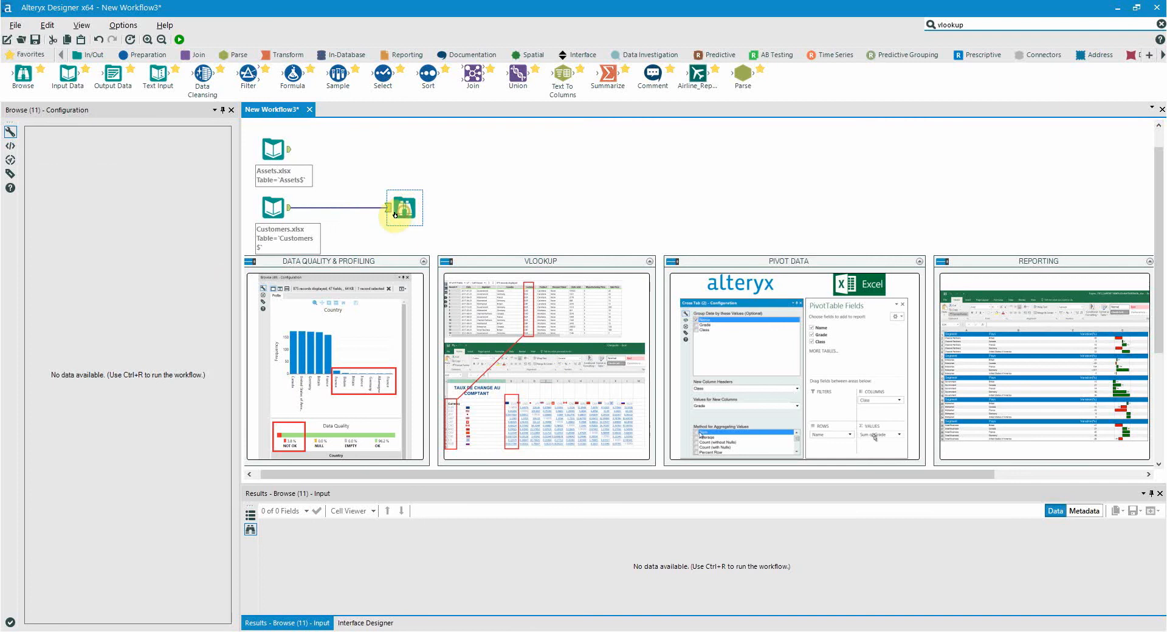
left_click(180, 39)
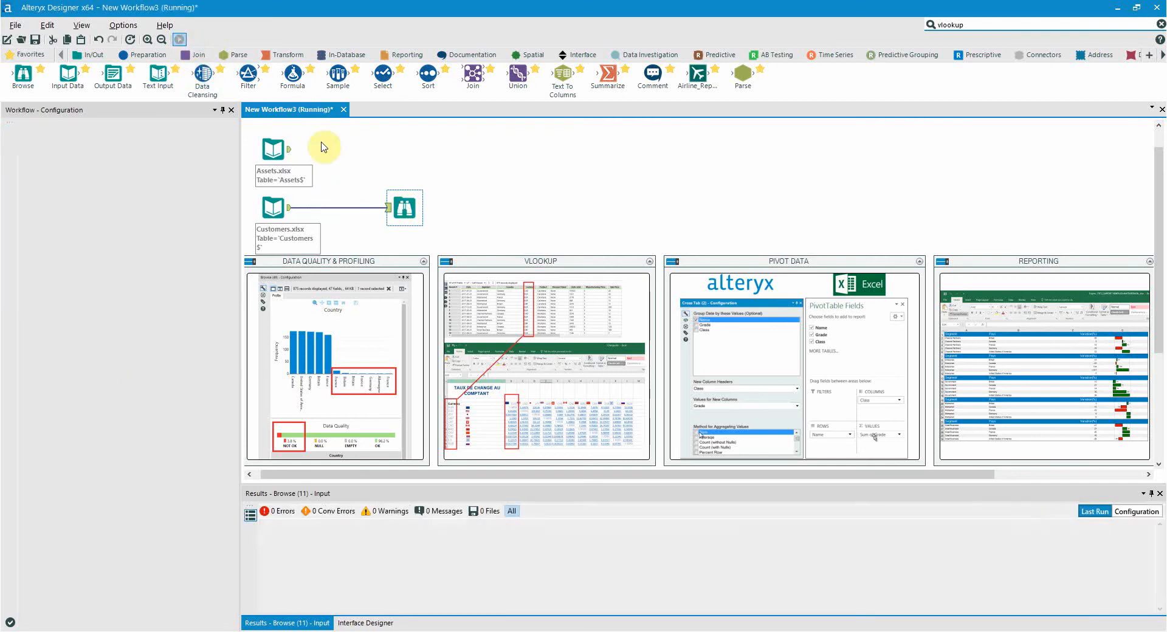
- Examine the Browse tool's data profile for the CustomerType field, including its frequency chart
left_click(398, 210)
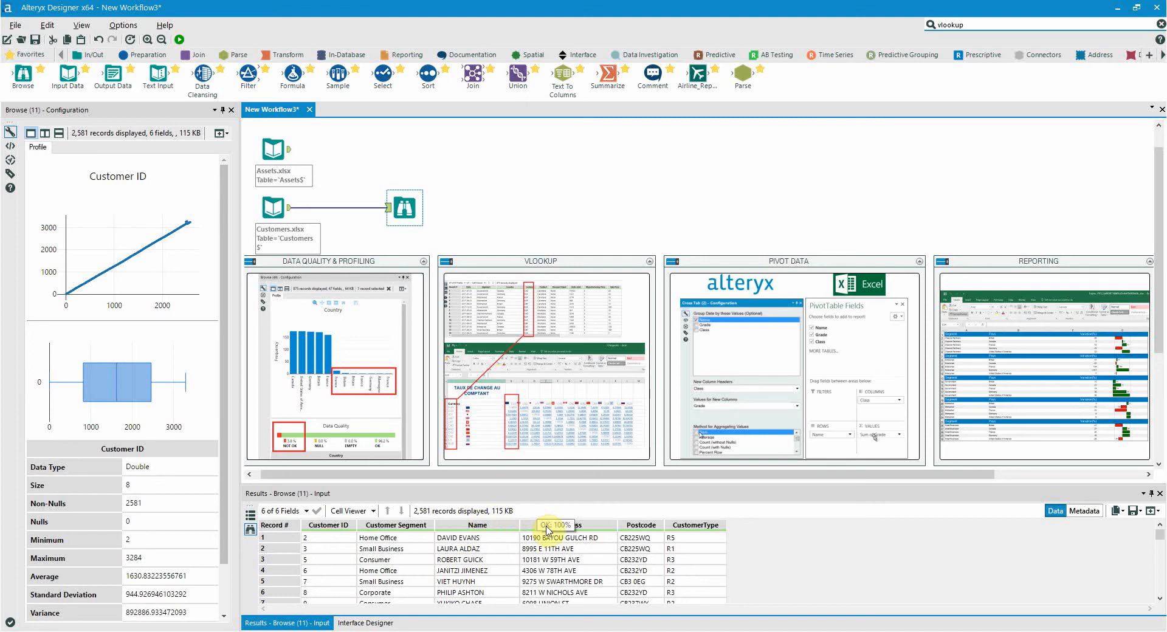
left_click(685, 528)
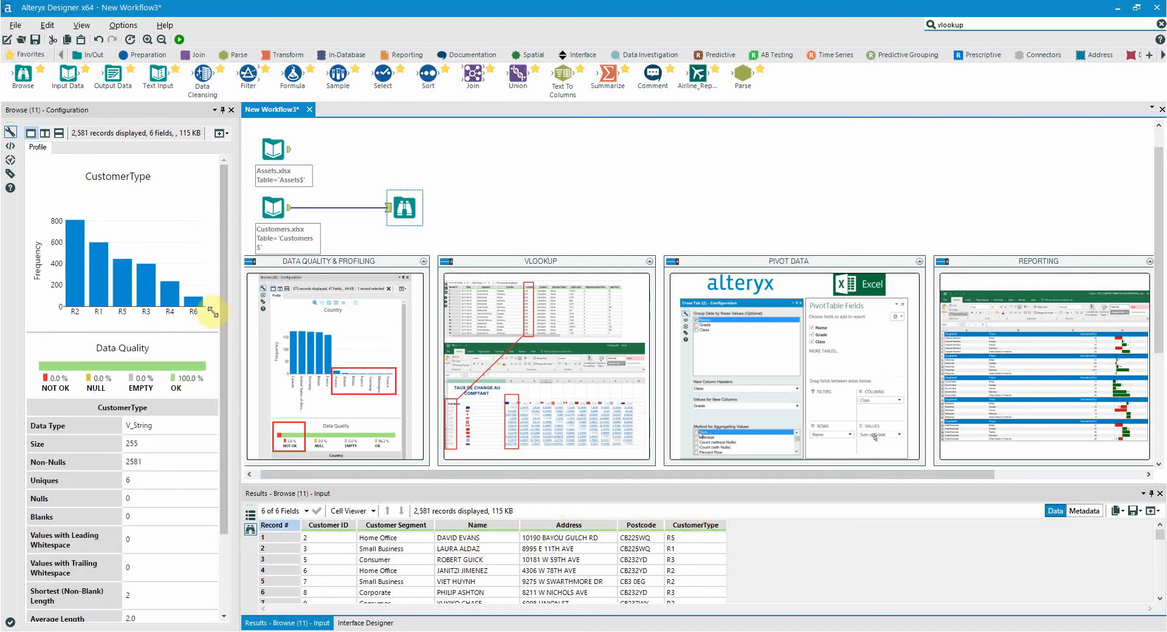
mouse_move(174, 292)
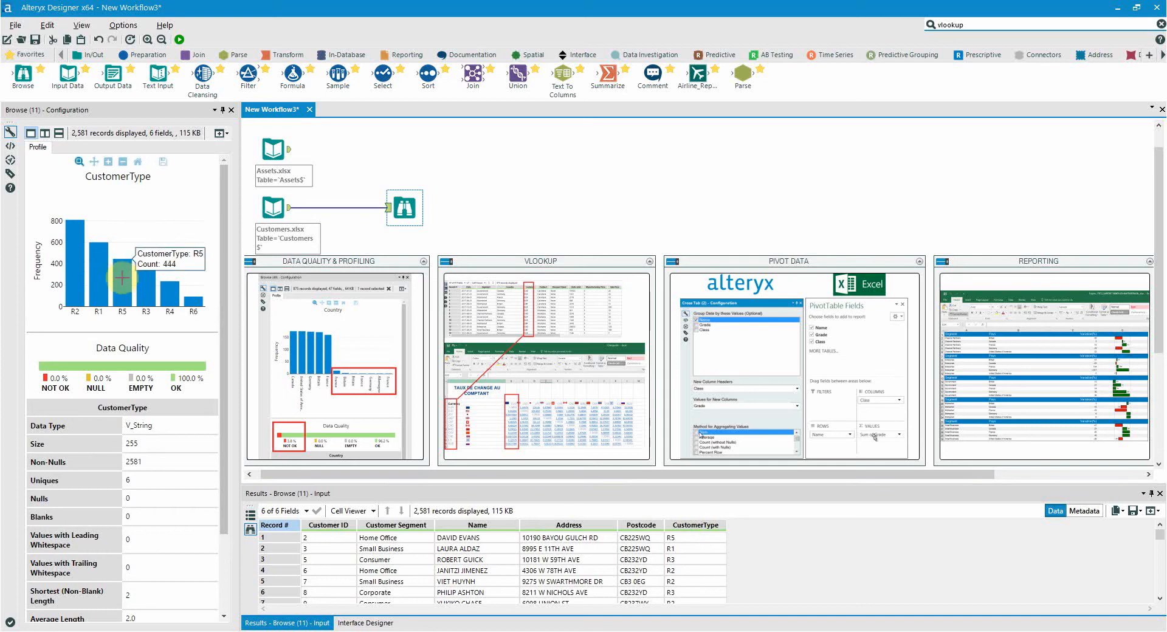
mouse_move(77, 267)
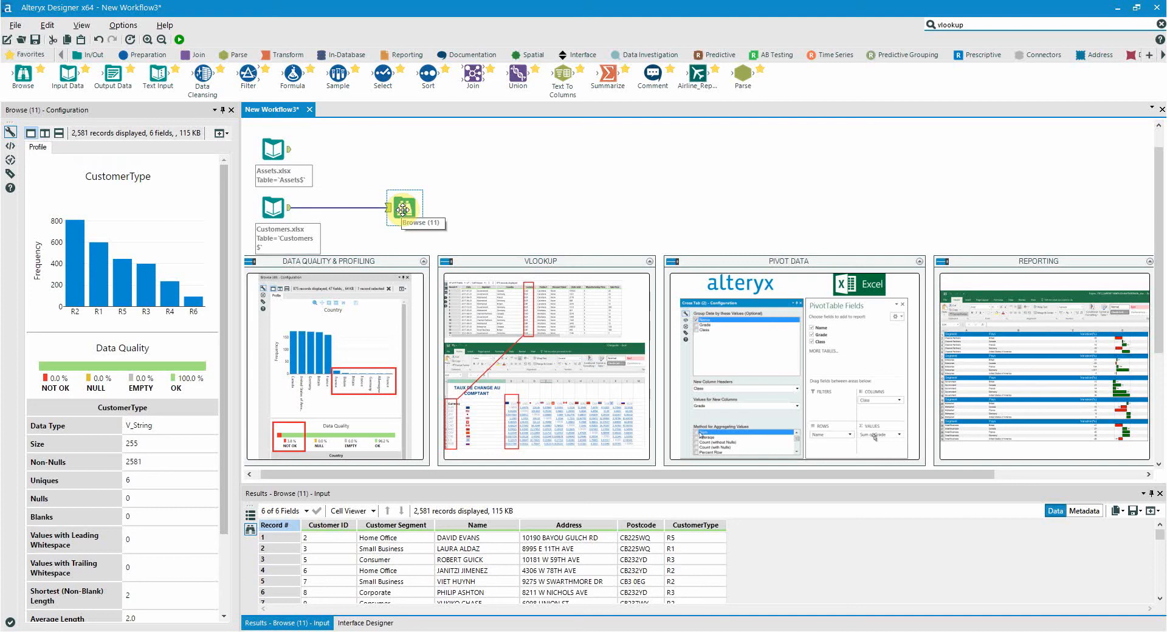
- Insert a Select tool between the Customers.xlsx input and the Browse tool, excluding Address and Postcode and setting Customer ID to String
left_click_drag(383, 74, 359, 207)
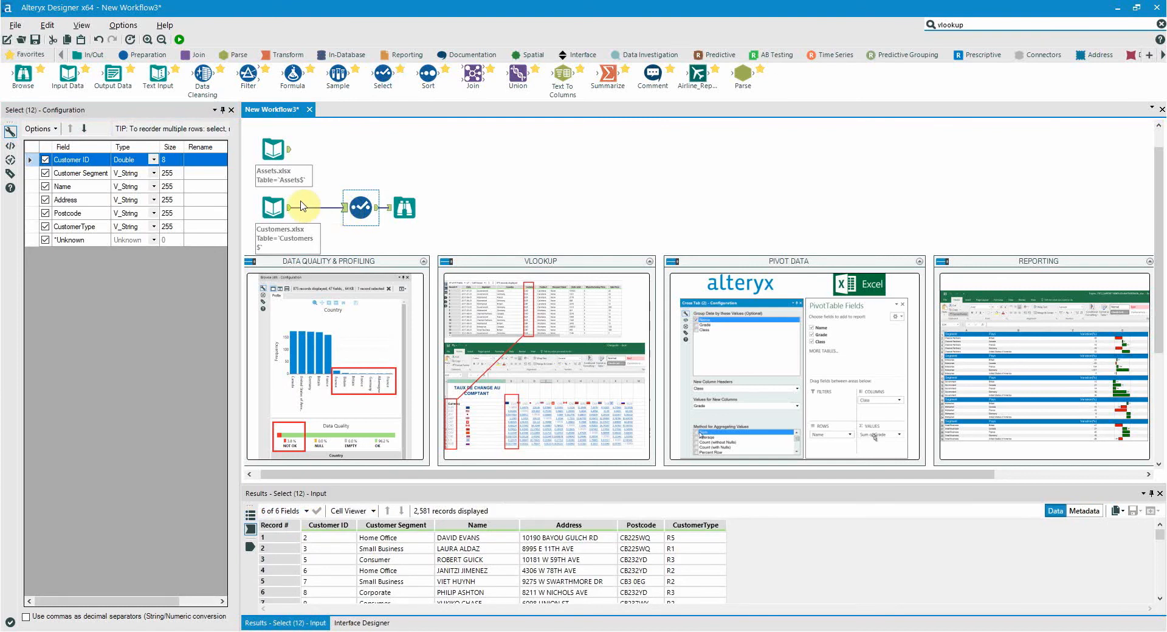
left_click(47, 201)
left_click(47, 214)
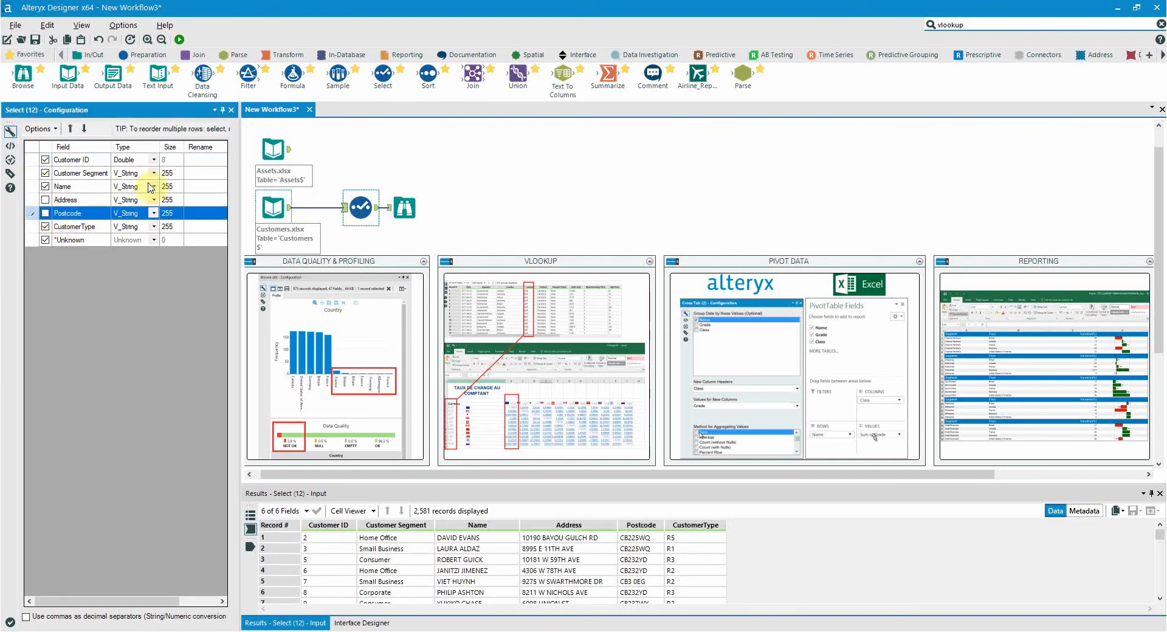
left_click(152, 161)
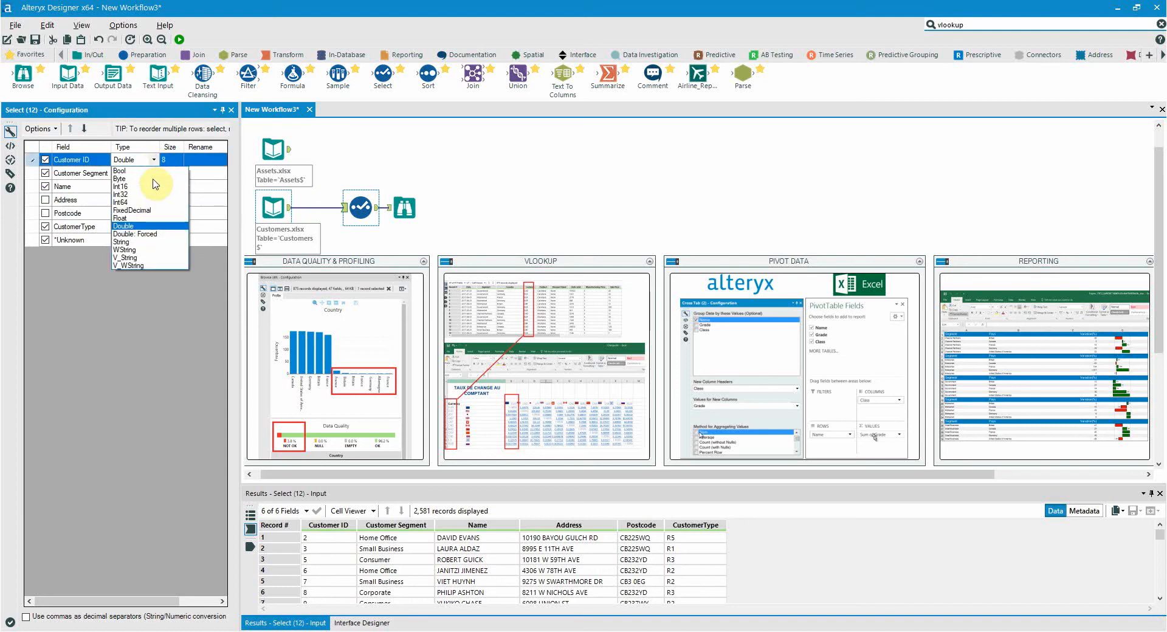
left_click(146, 242)
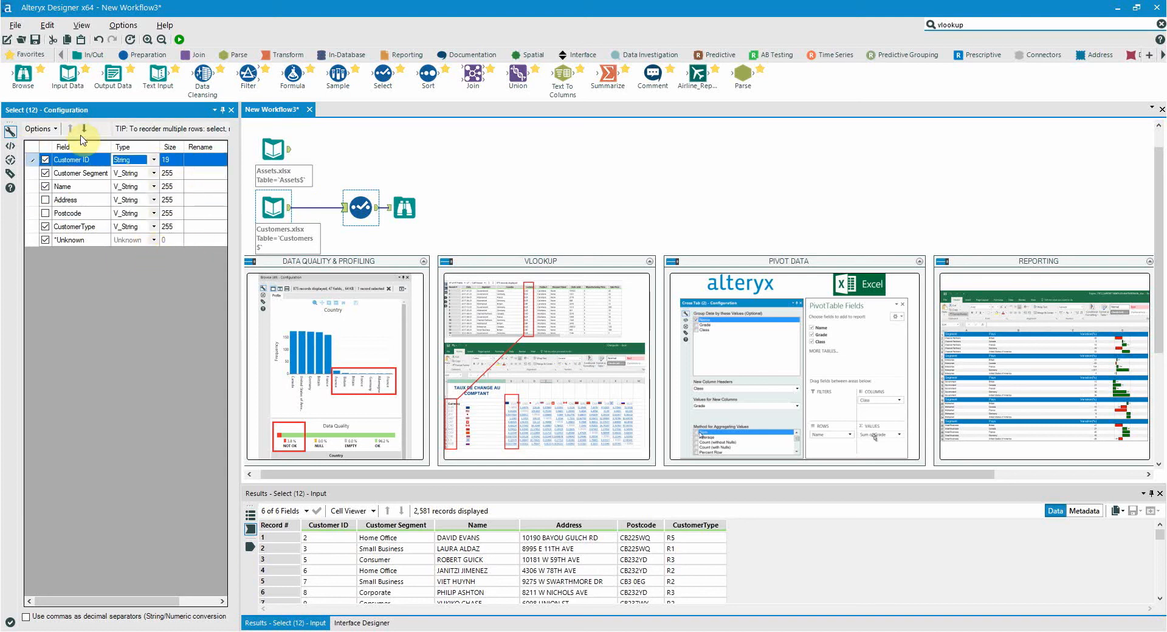
- Run the workflow and compare the records entering and leaving the Select tool
left_click(178, 40)
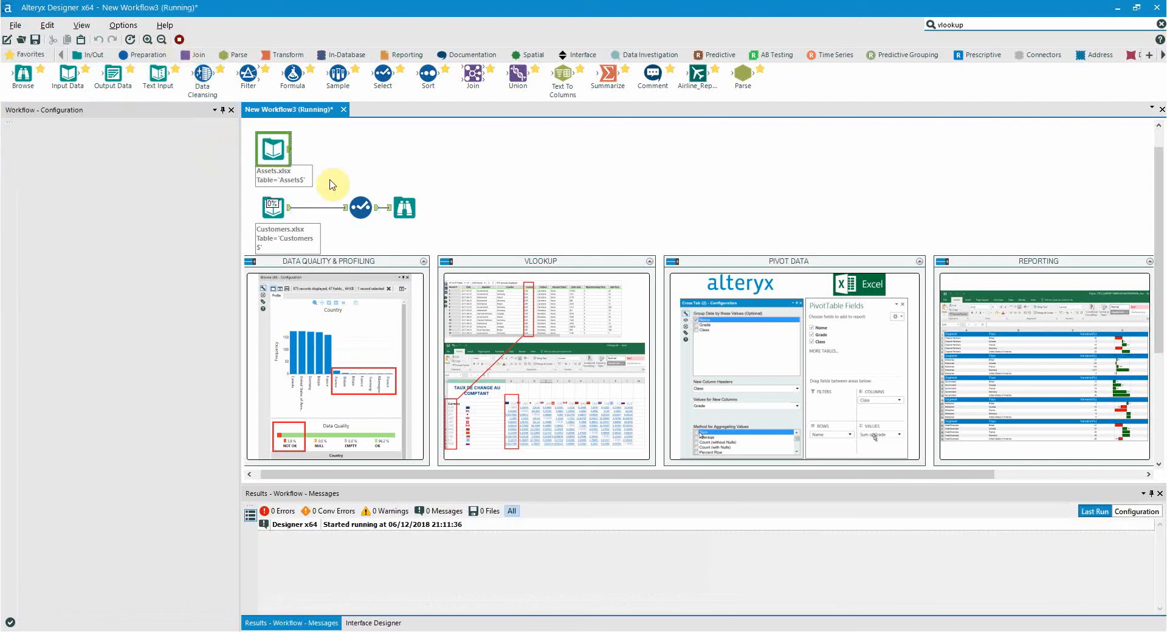
left_click(358, 213)
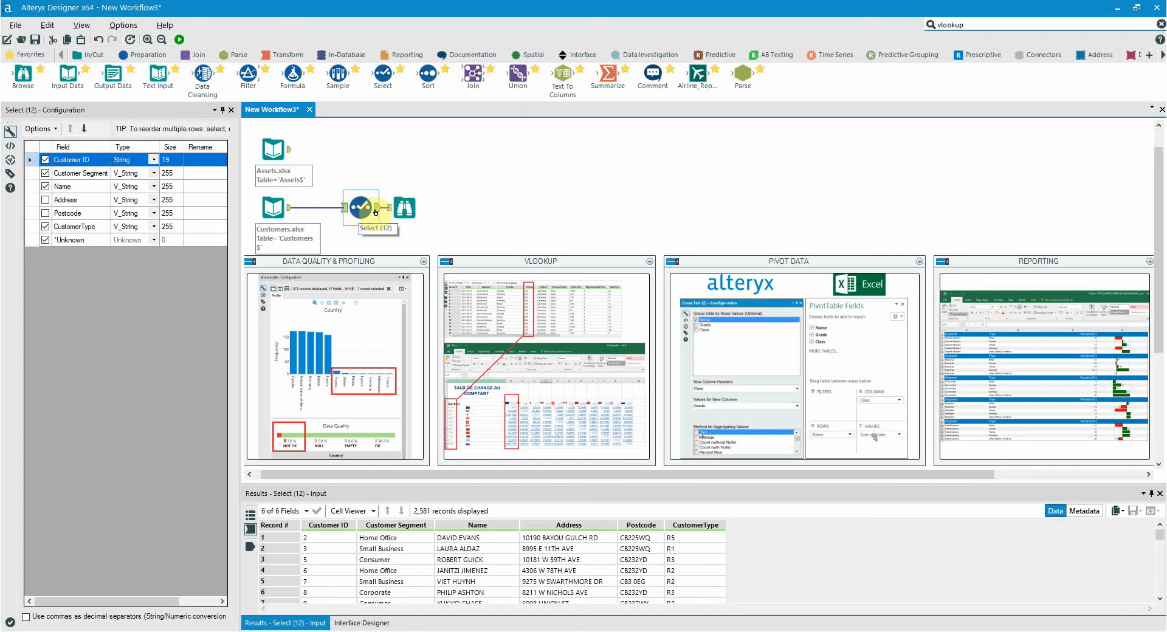
left_click(377, 207)
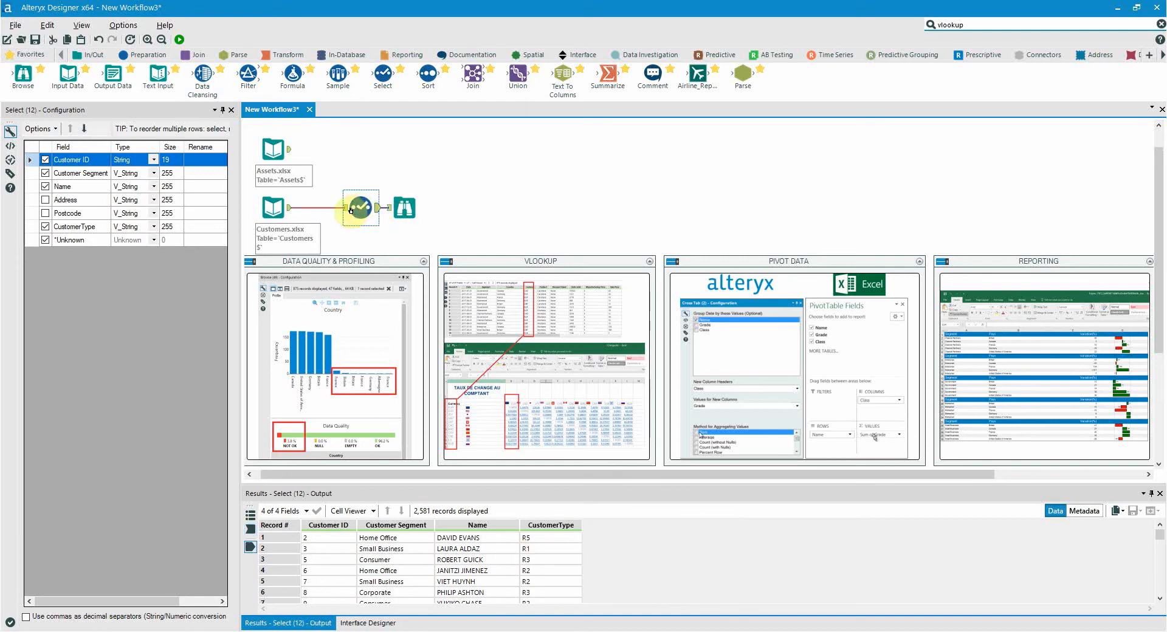
left_click(350, 210)
left_click(378, 209)
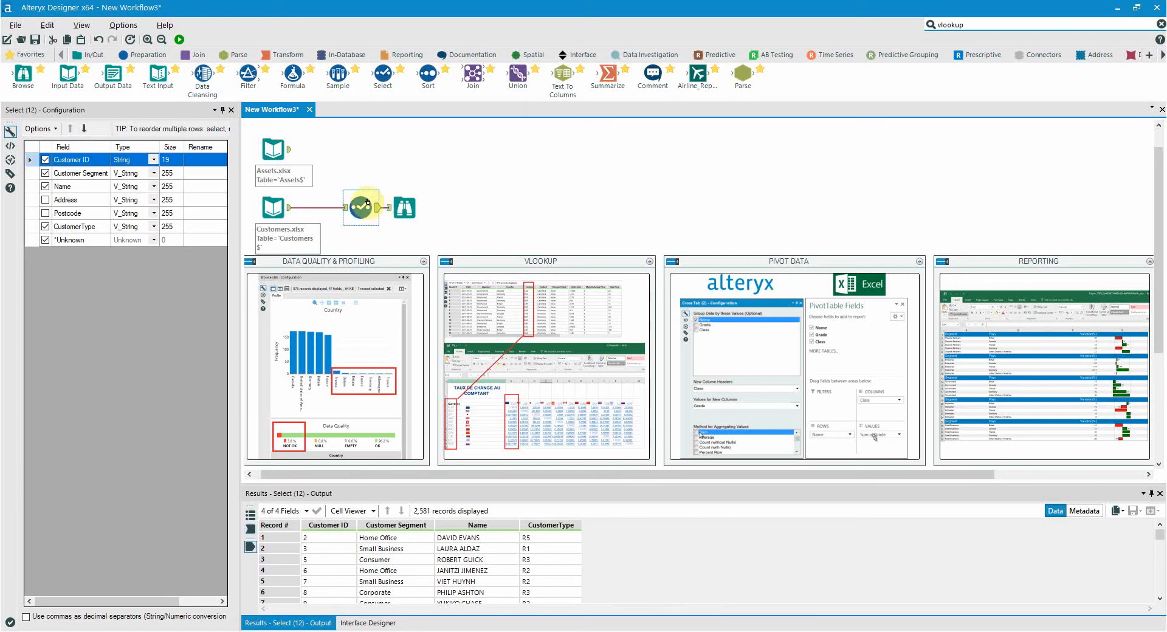
- Connect a Formula tool to the Assets.xlsx input and add an output column named INidivudal Value
left_click(281, 137)
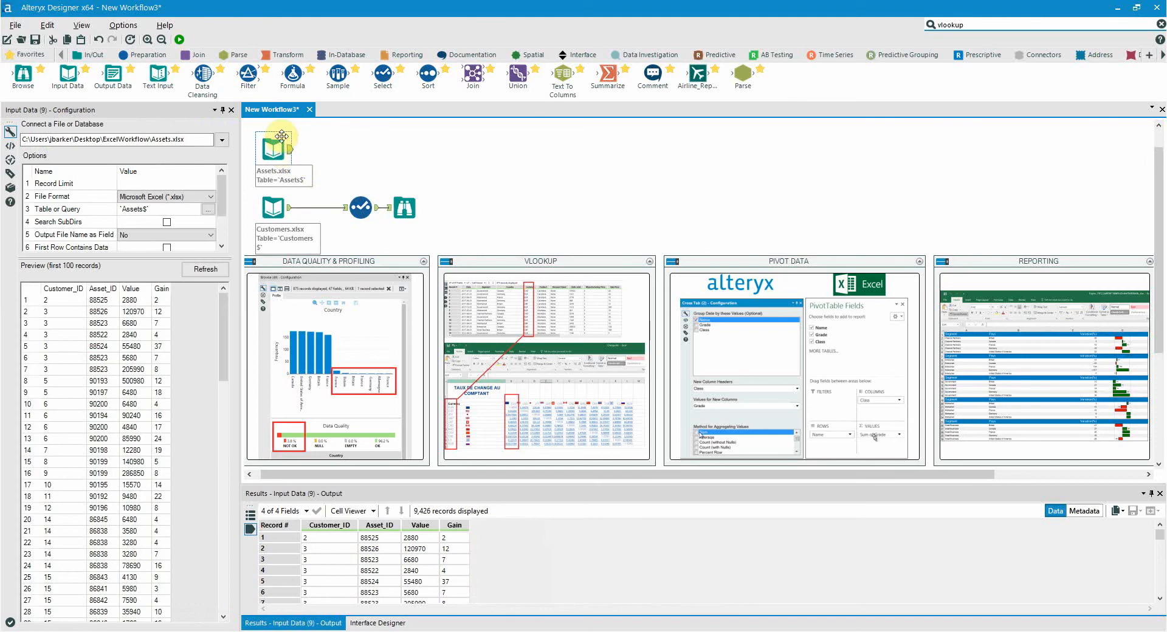
left_click_drag(293, 74, 339, 149)
left_click(105, 141)
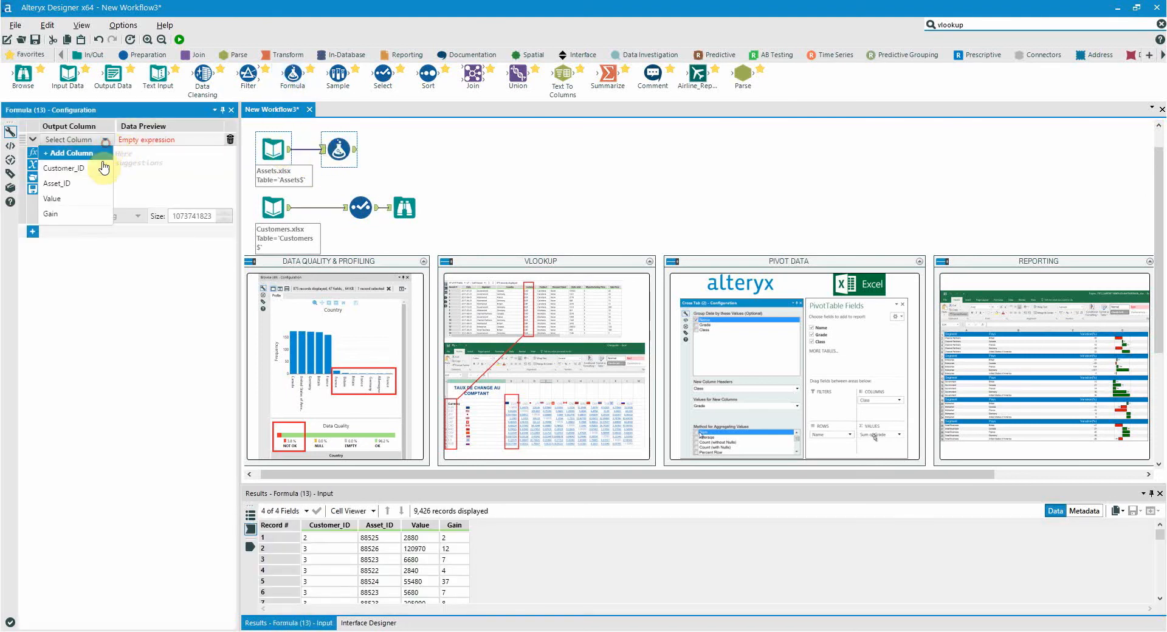
left_click(88, 153)
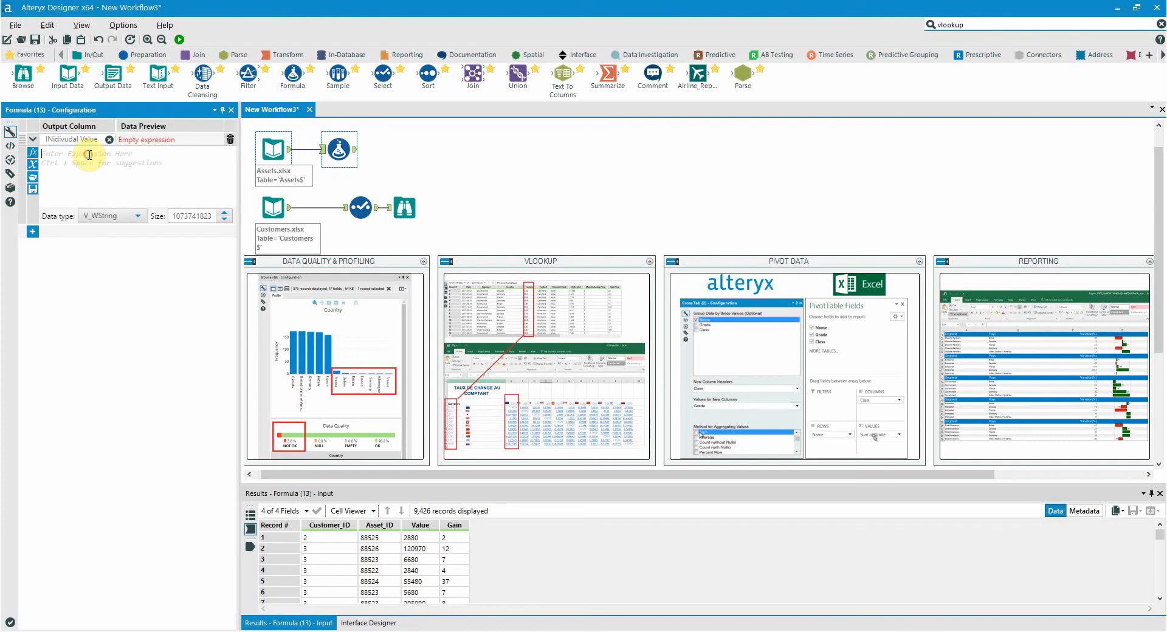
- Set the new column's expression to [Value]*[Gain] and its data type to Int64
type("value")
key("Down")
key("Down")
key("Down")
key("Down")
key("Down")
key("Down")
key("Down")
key("Down")
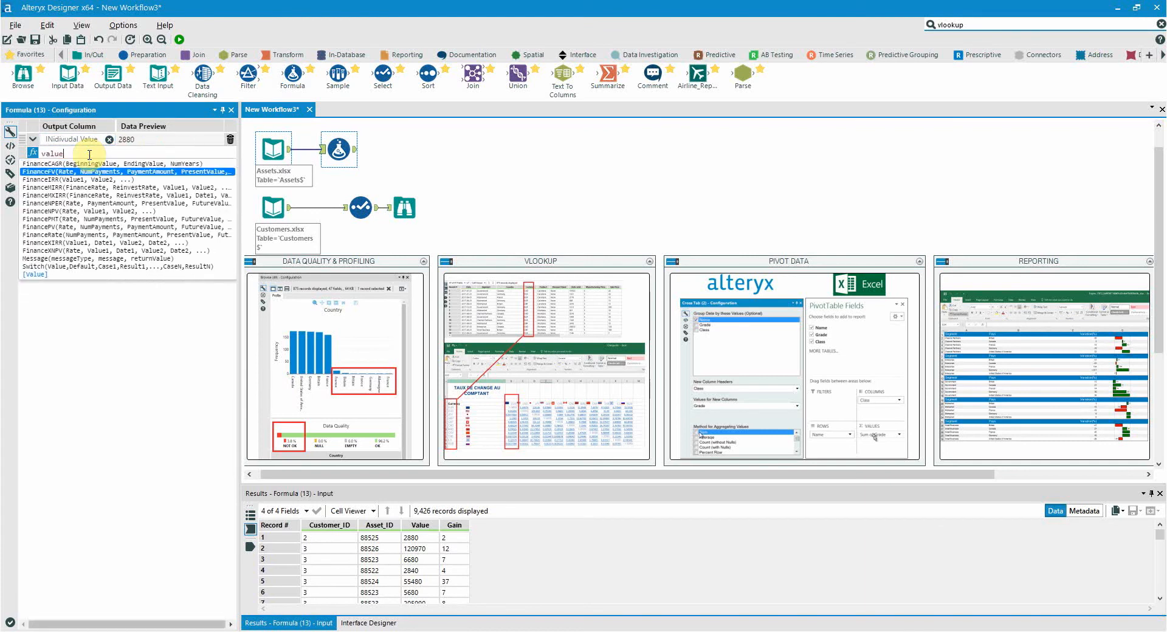
key("Down")
key("Down")
key("Down")
key("Down")
key("Down")
key("Down")
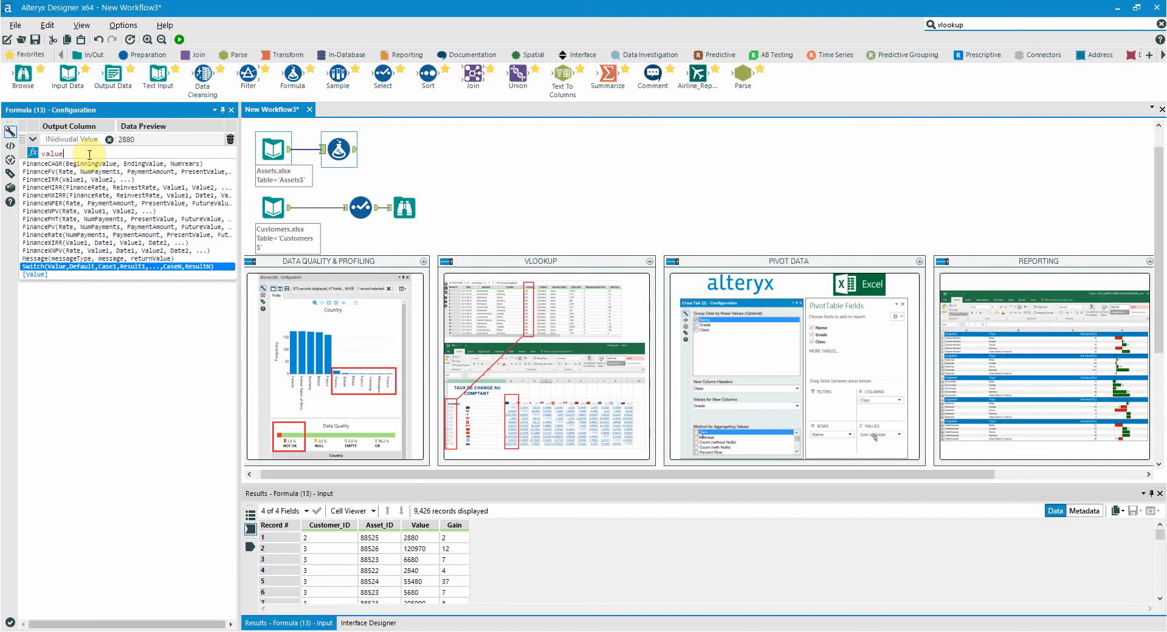
key("Return")
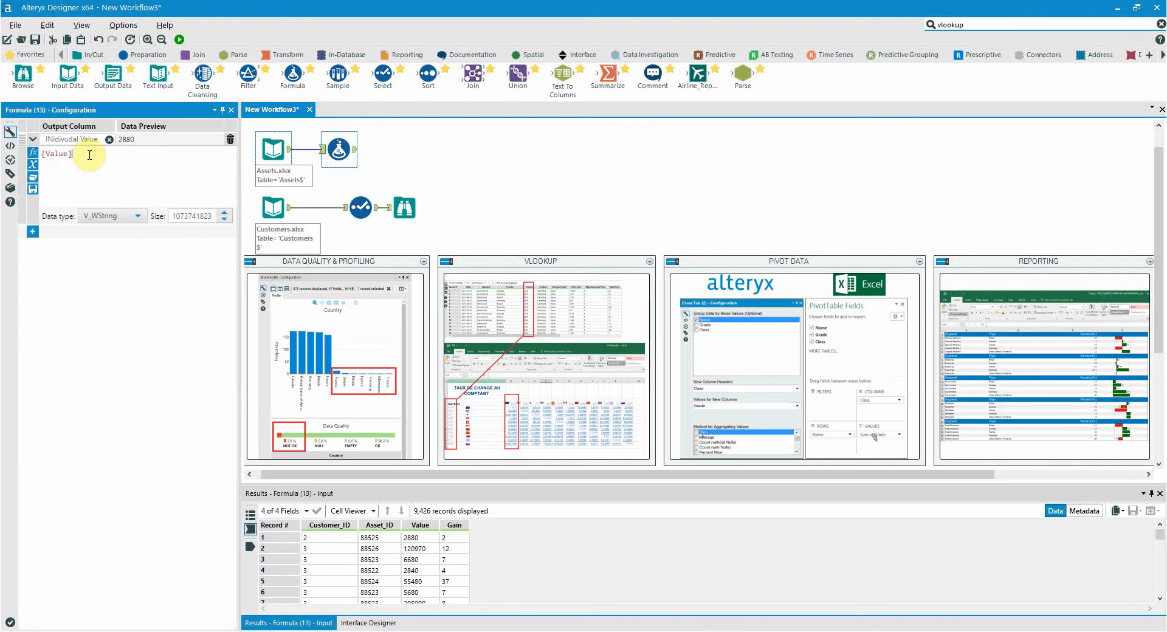
type("*gai")
key("Return")
left_click(137, 216)
left_click(121, 313)
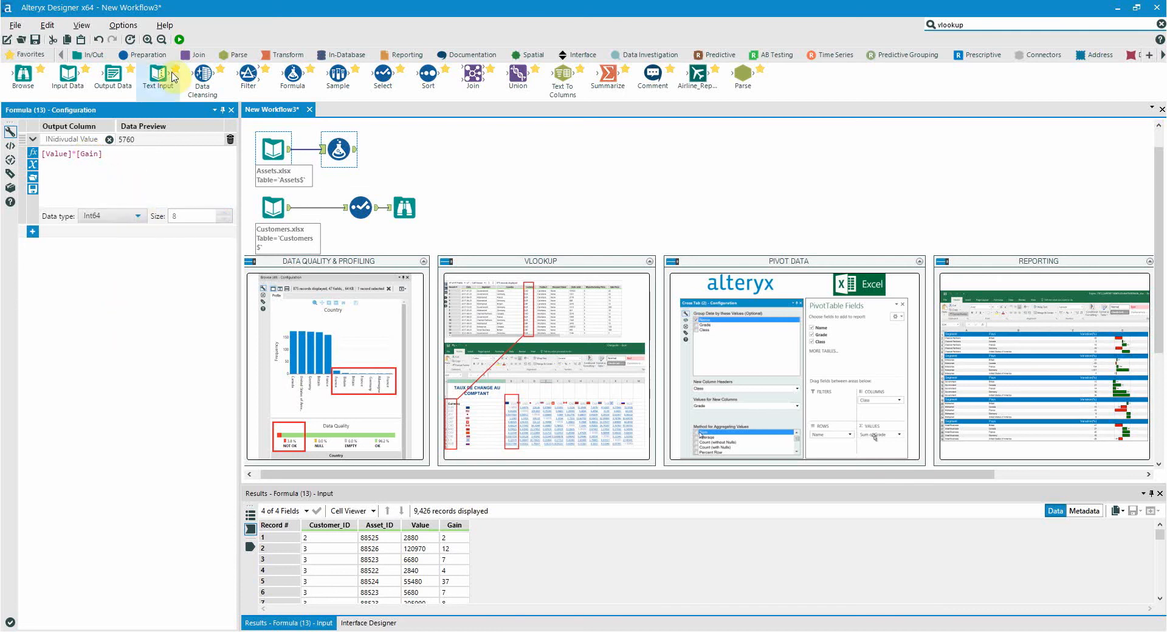
- Run the workflow and examine the calculated column and the repeated Customer_ID rows in the Formula output
left_click(179, 38)
left_click(339, 147)
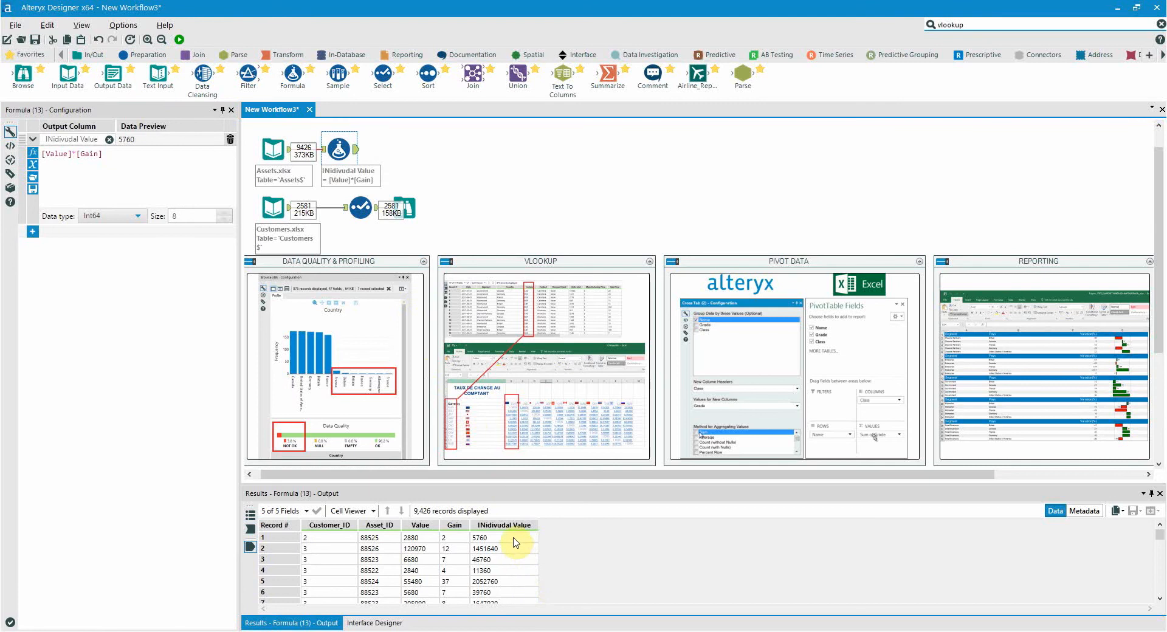
left_click_drag(517, 538, 510, 592)
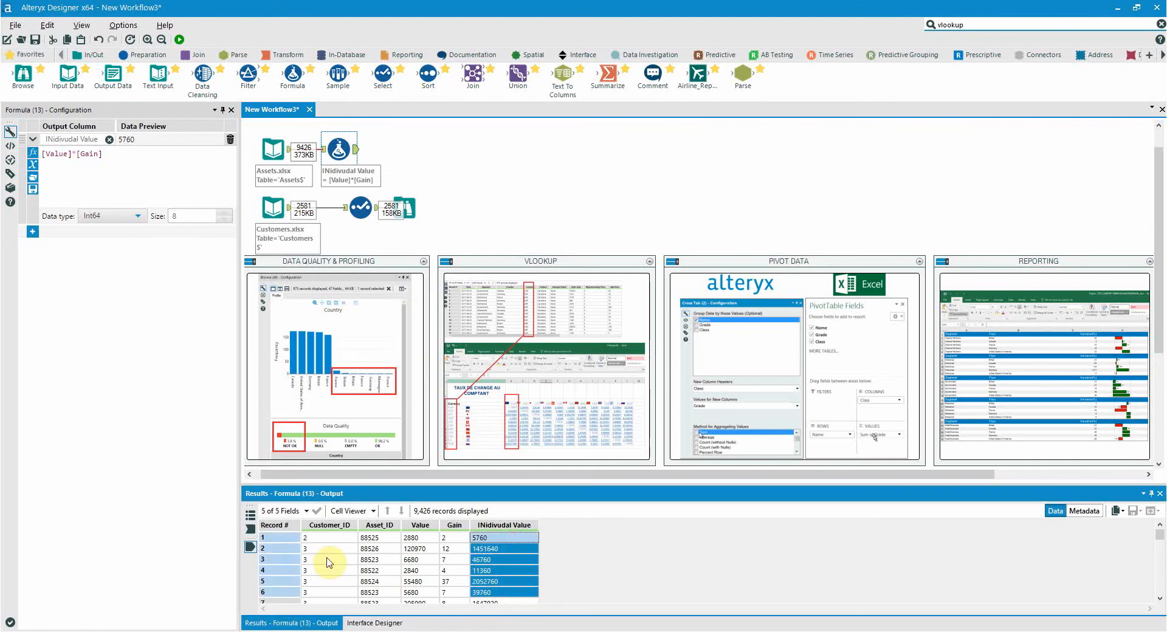
left_click_drag(288, 550, 292, 593)
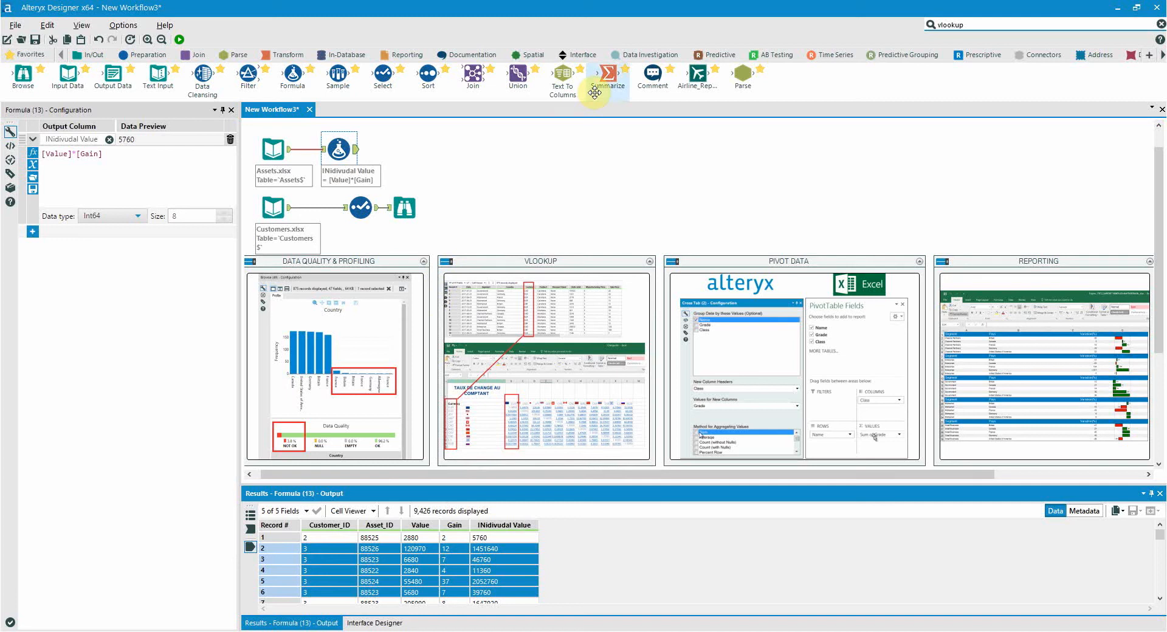
- Connect a Summarize tool after the Formula tool and group the data by Customer_ID
left_click_drag(594, 92, 427, 148)
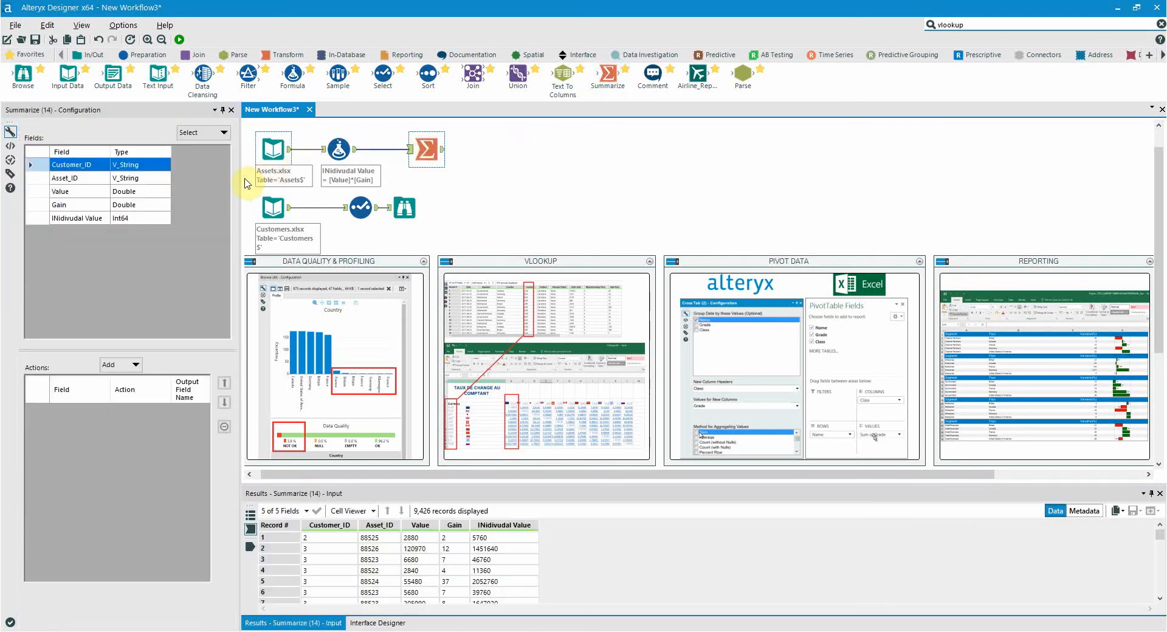
left_click(125, 365)
left_click(138, 379)
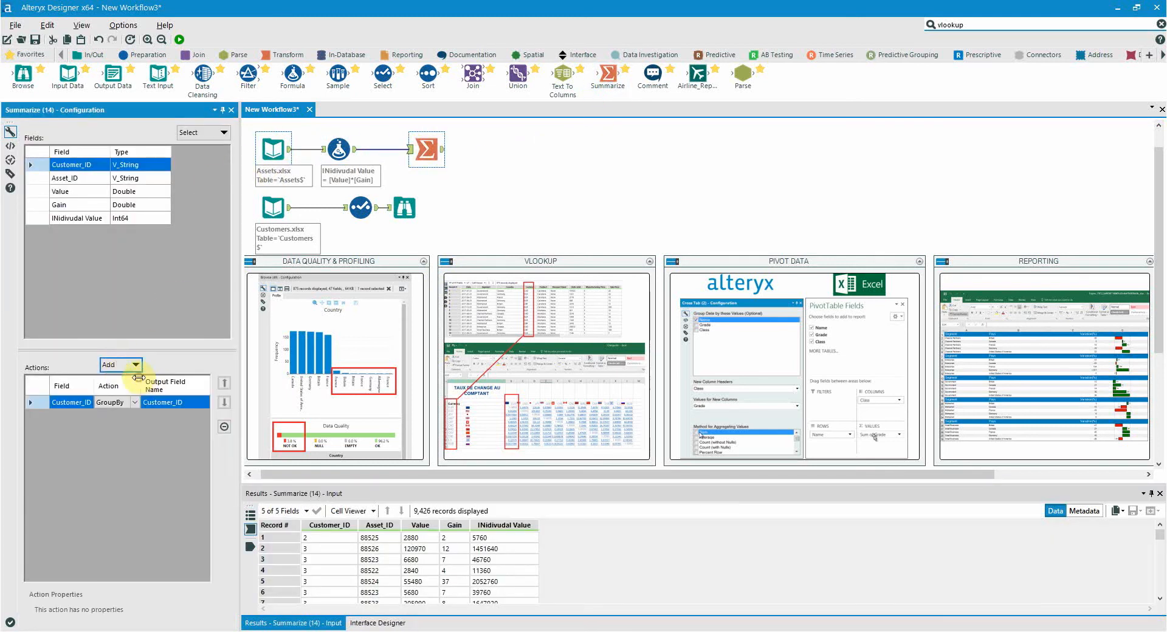
- Add Sum, Min, Max and Count actions for the INidivudal Value field in the Summarize tool
left_click(102, 218)
left_click(135, 365)
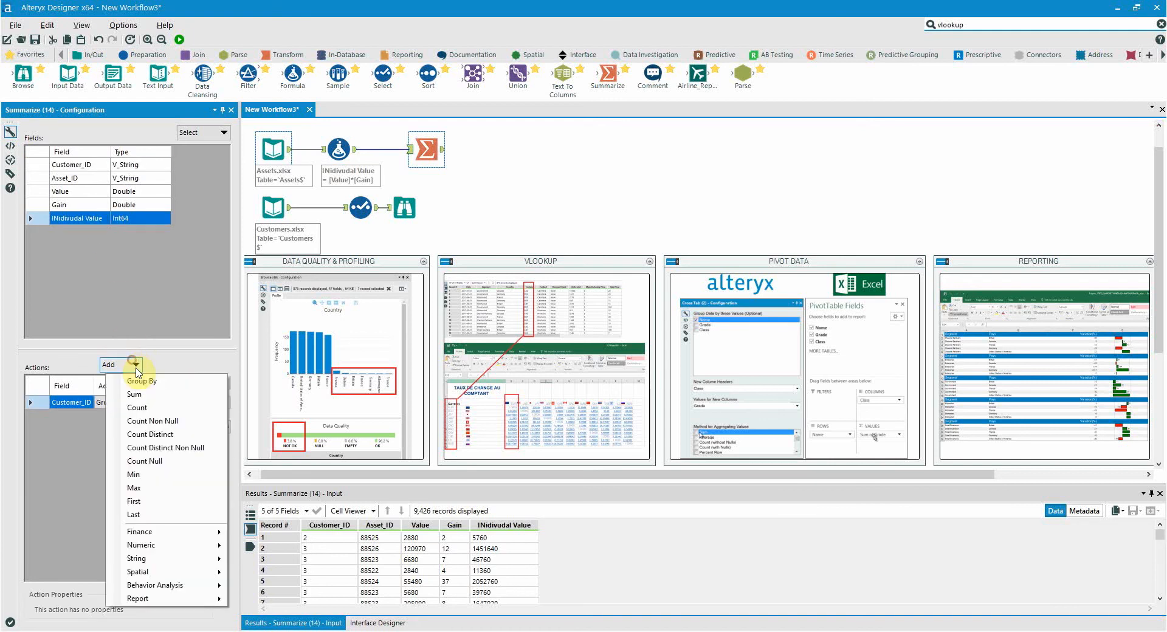
left_click(137, 393)
left_click(134, 366)
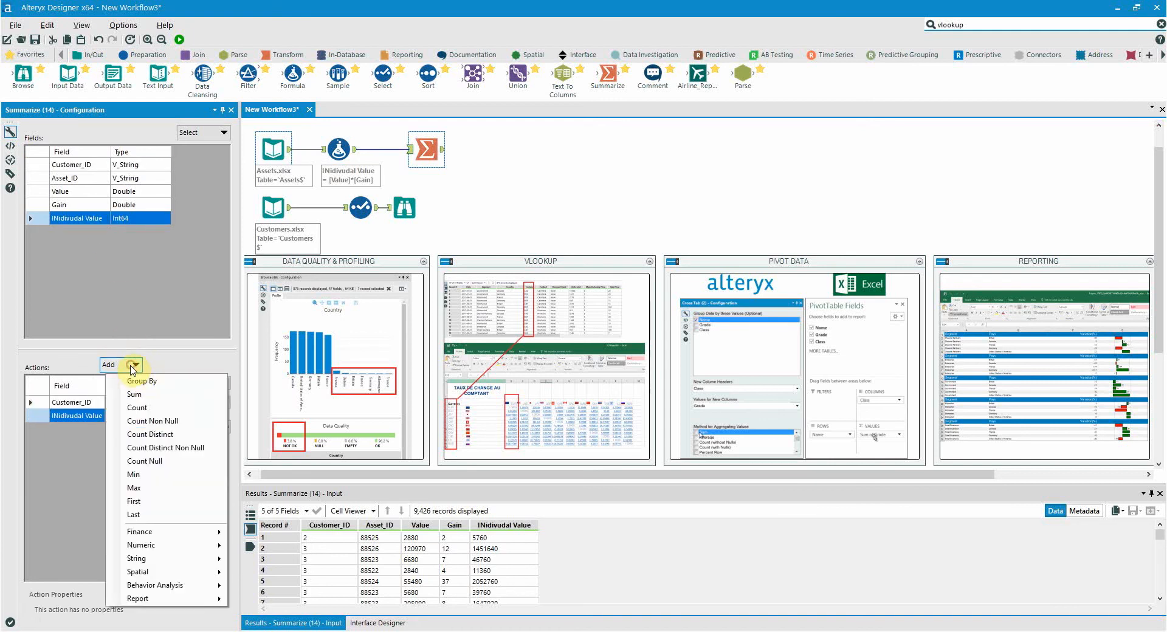
left_click(162, 478)
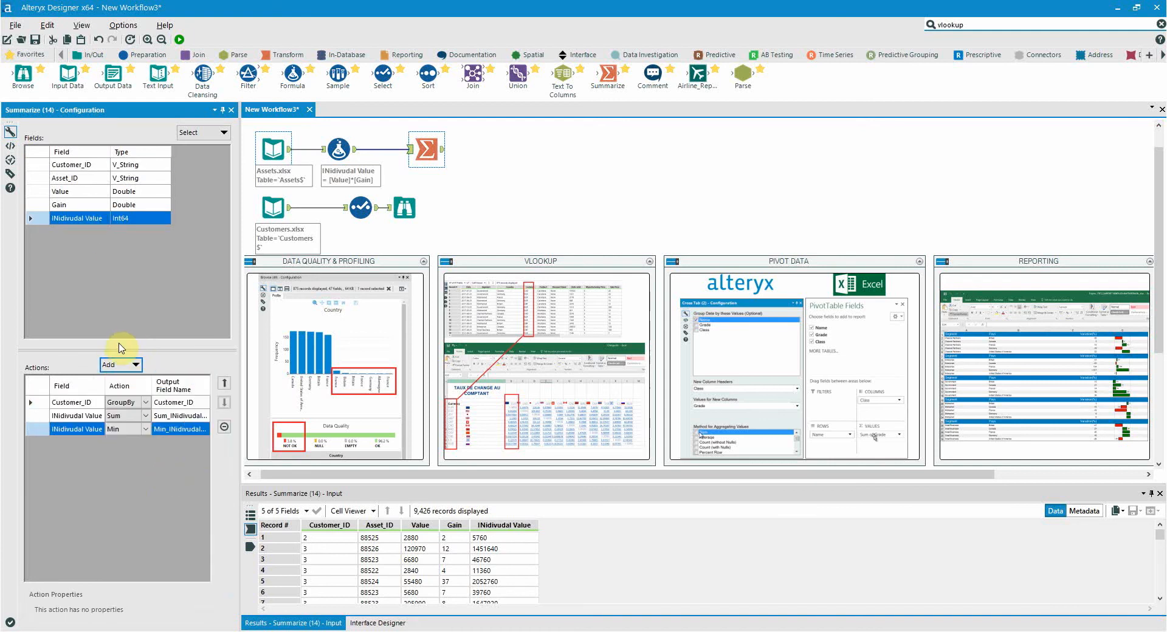
left_click(134, 366)
left_click(183, 484)
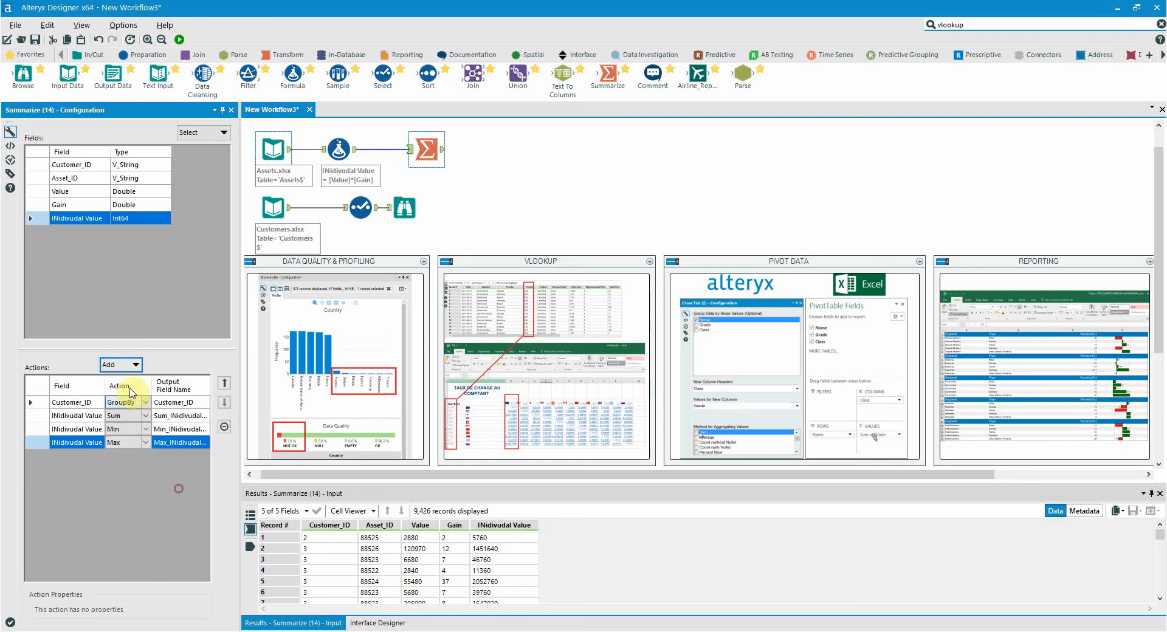
left_click(131, 369)
left_click(140, 403)
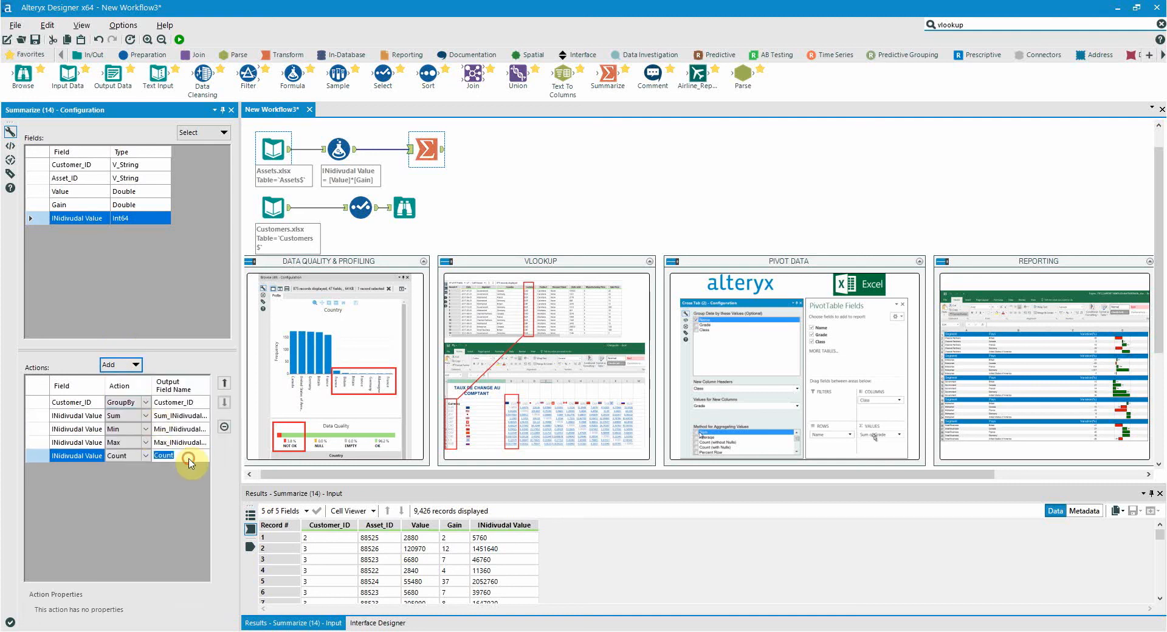
- Rename the Count output field Number of Assets, give the Sum output a name beginning with Total_V, and run the workflow
left_click(185, 455)
type("Number of Assets")
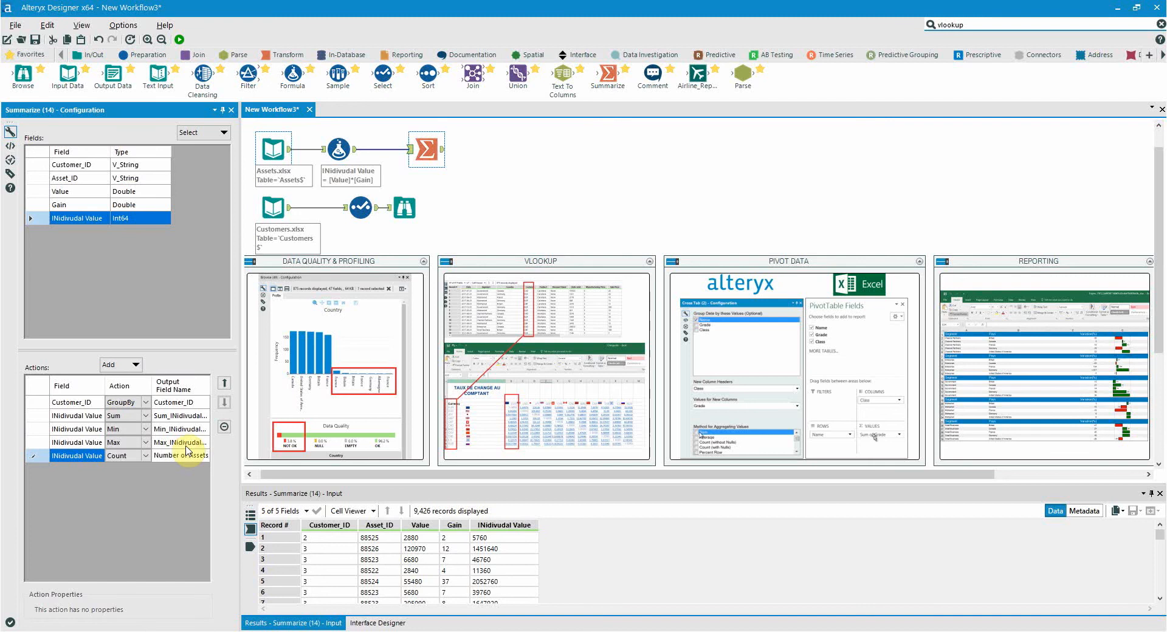
left_click(192, 412)
type("Total_Value")
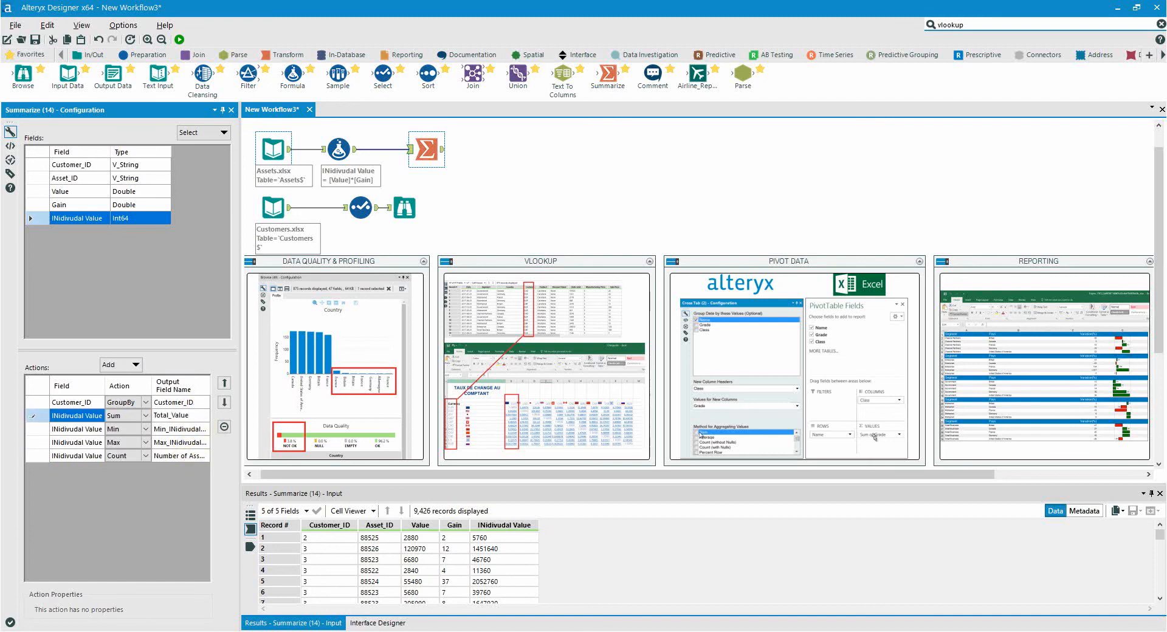
key("ctrl+r")
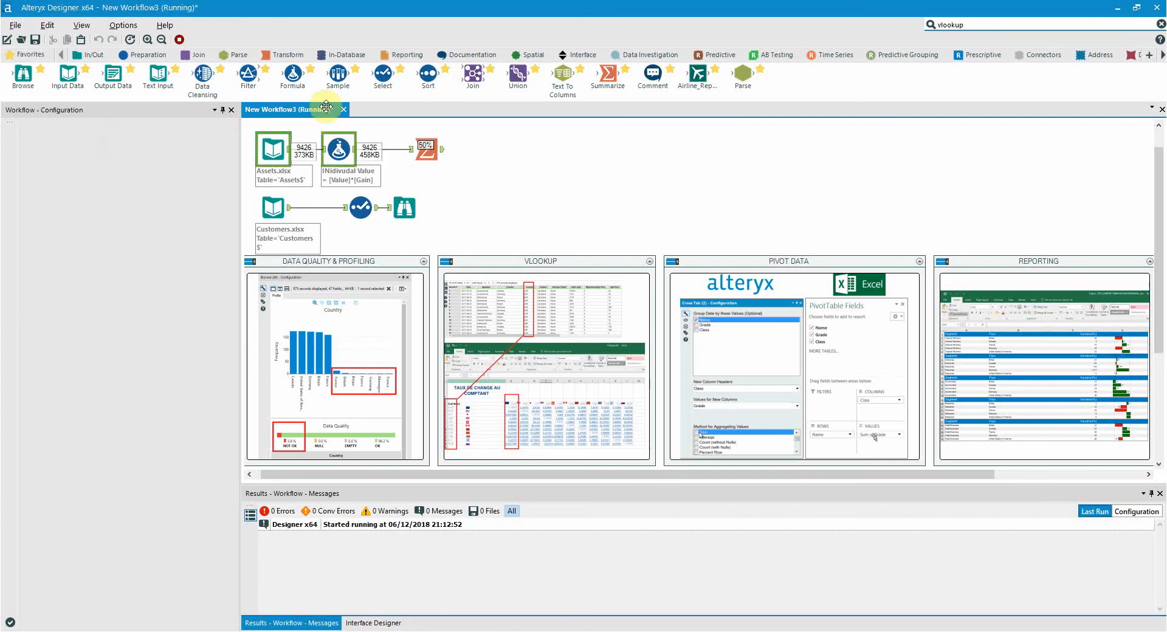
- Examine the Summarize output, checking the per-customer rows for the first several Customer_ID values
left_click(439, 154)
left_click(441, 149)
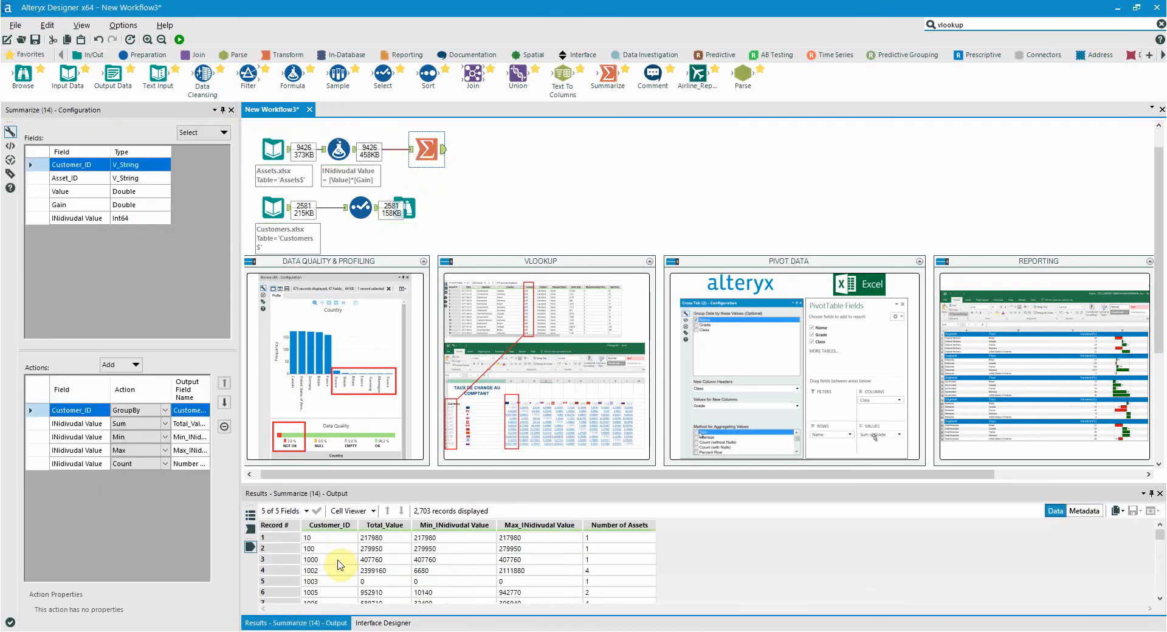
left_click(331, 538)
left_click(333, 549)
left_click(333, 559)
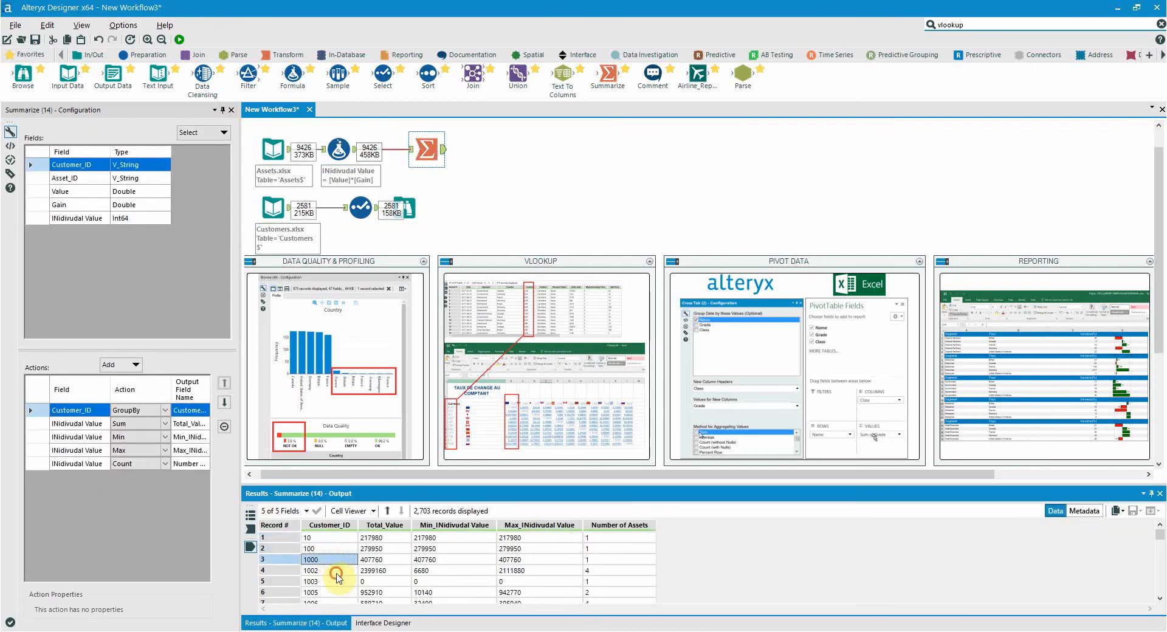
left_click(333, 570)
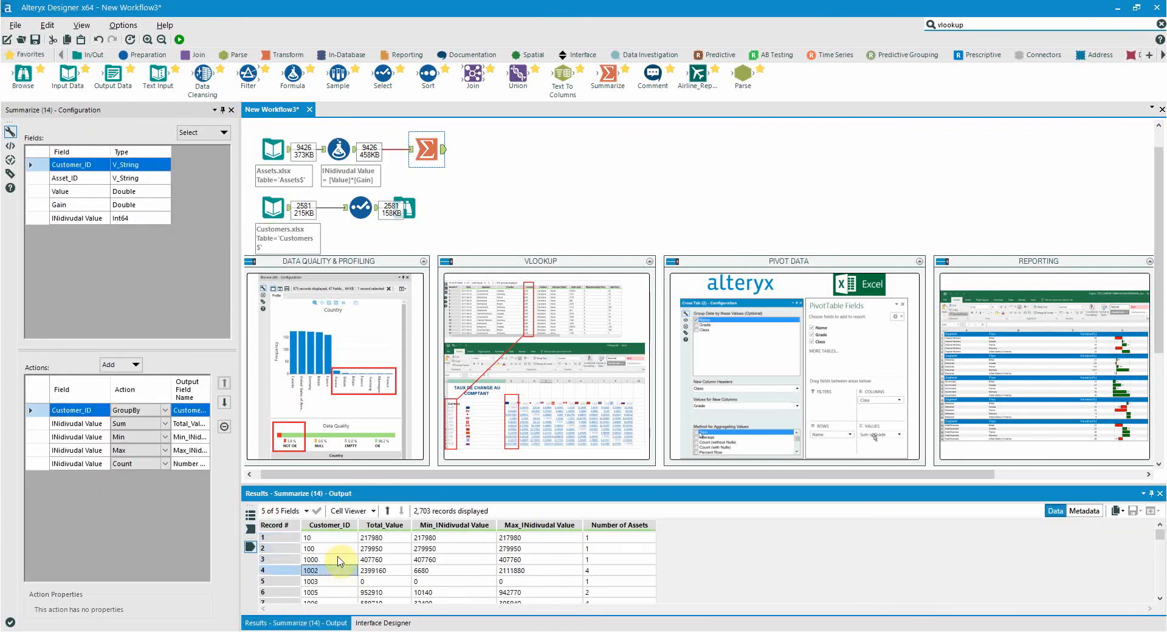
left_click(349, 318)
- Add the Join tool found with the vlookup search, connecting Summarize to its left input and Select to its right input
left_click_drag(406, 210, 478, 209)
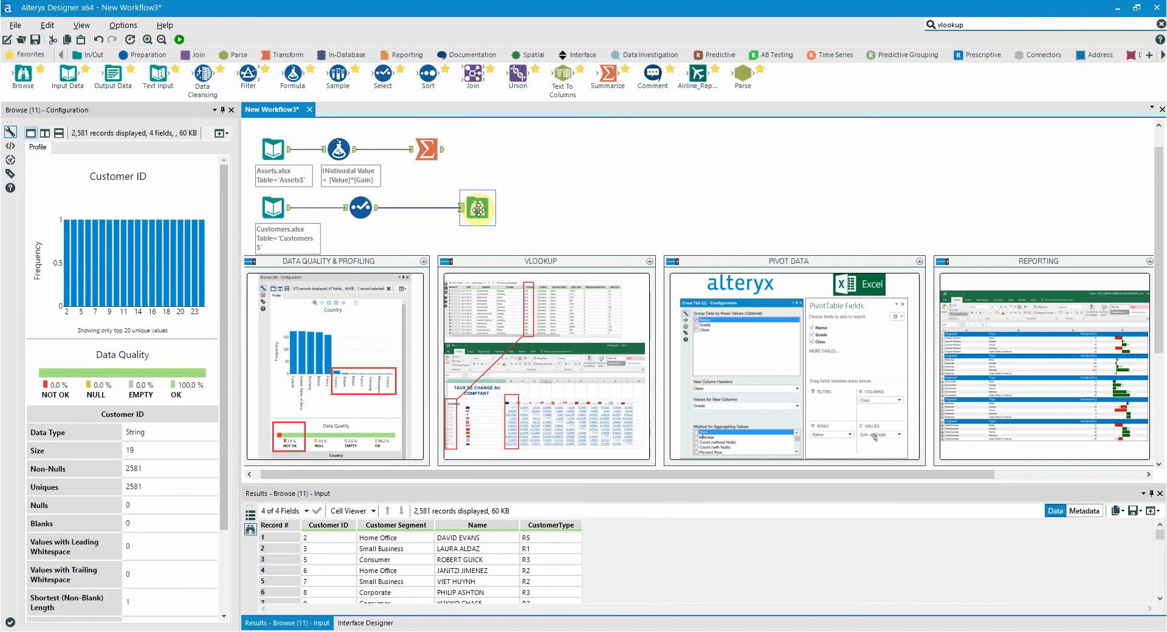
left_click(987, 23)
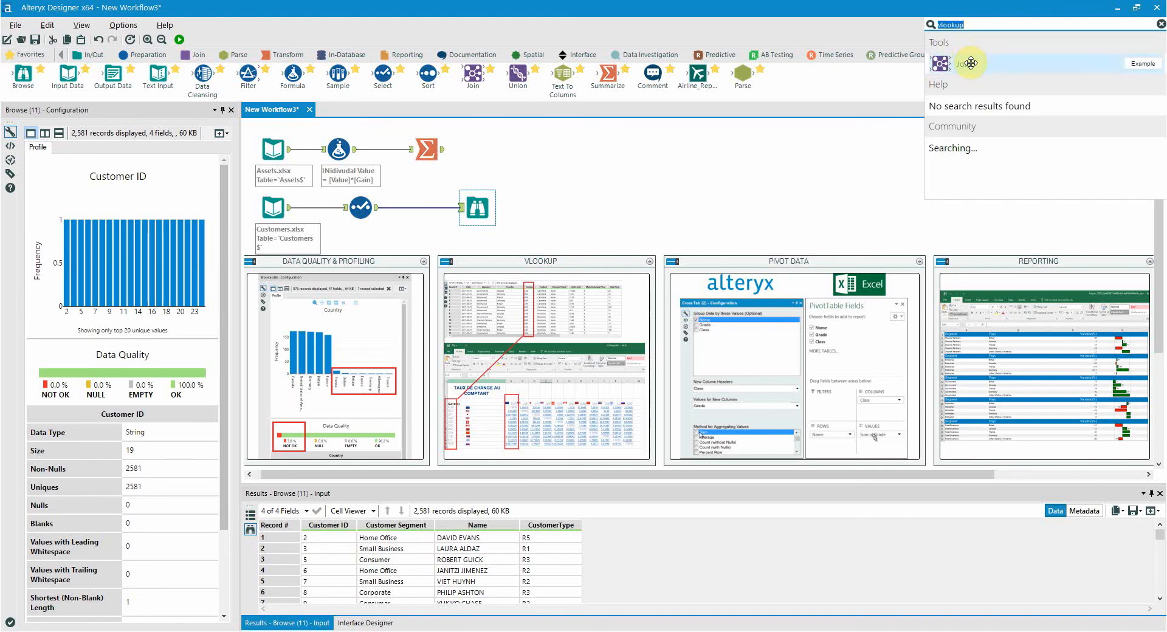
left_click_drag(970, 63, 559, 180)
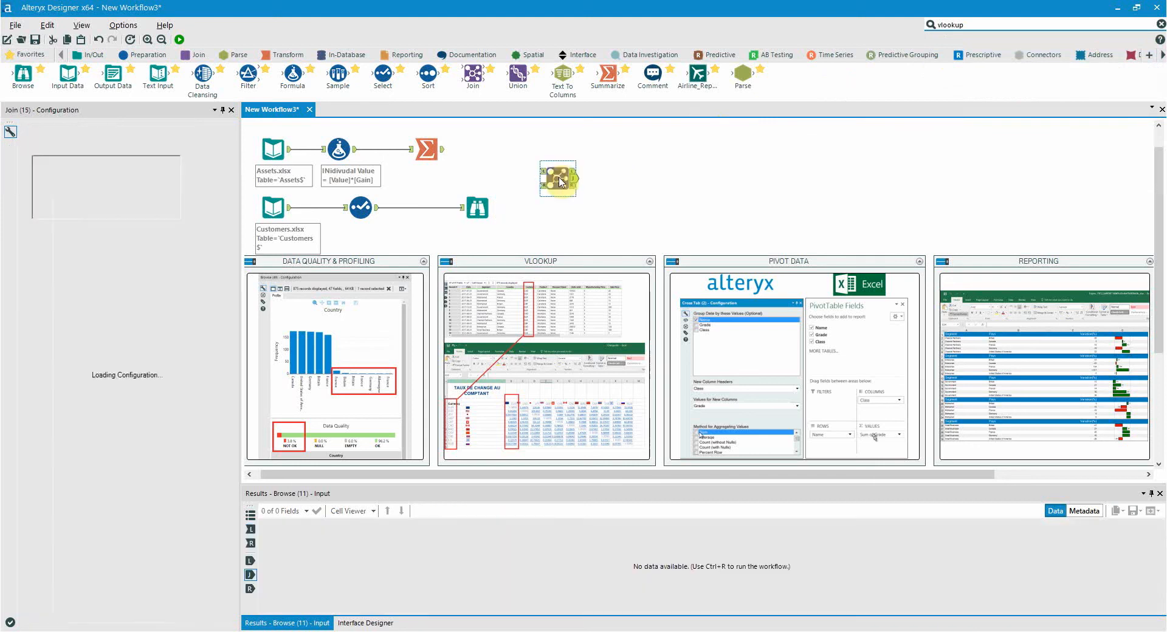
left_click_drag(442, 149, 540, 171)
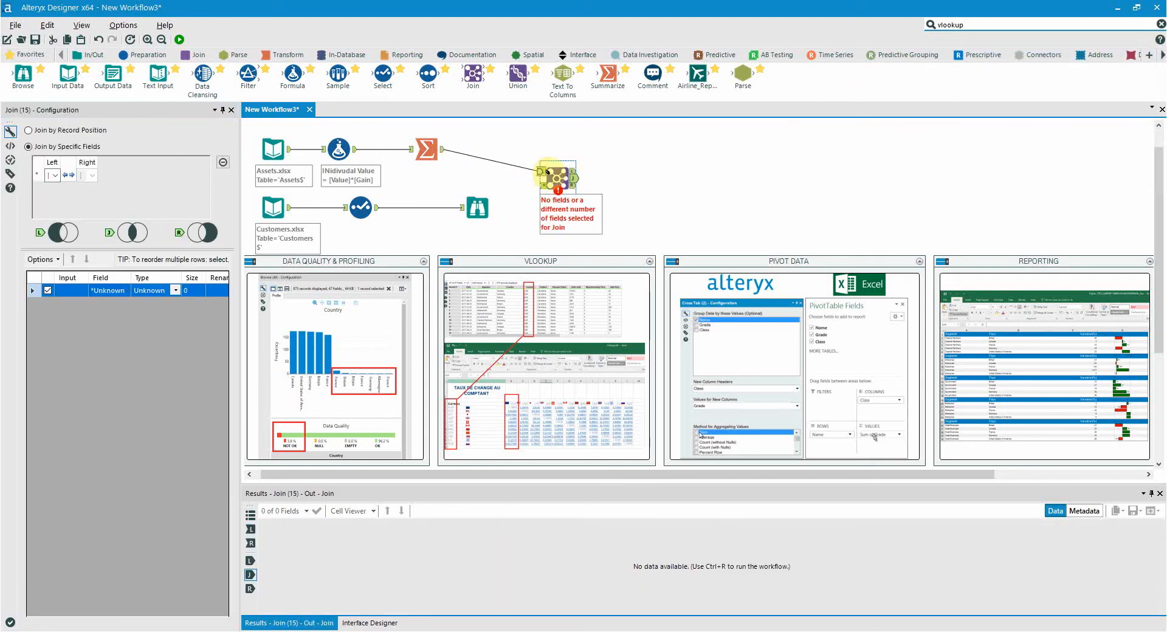
left_click_drag(378, 207, 545, 189)
- Join the left Customer_ID field to the right Customer ID field and run the workflow
left_click(98, 175)
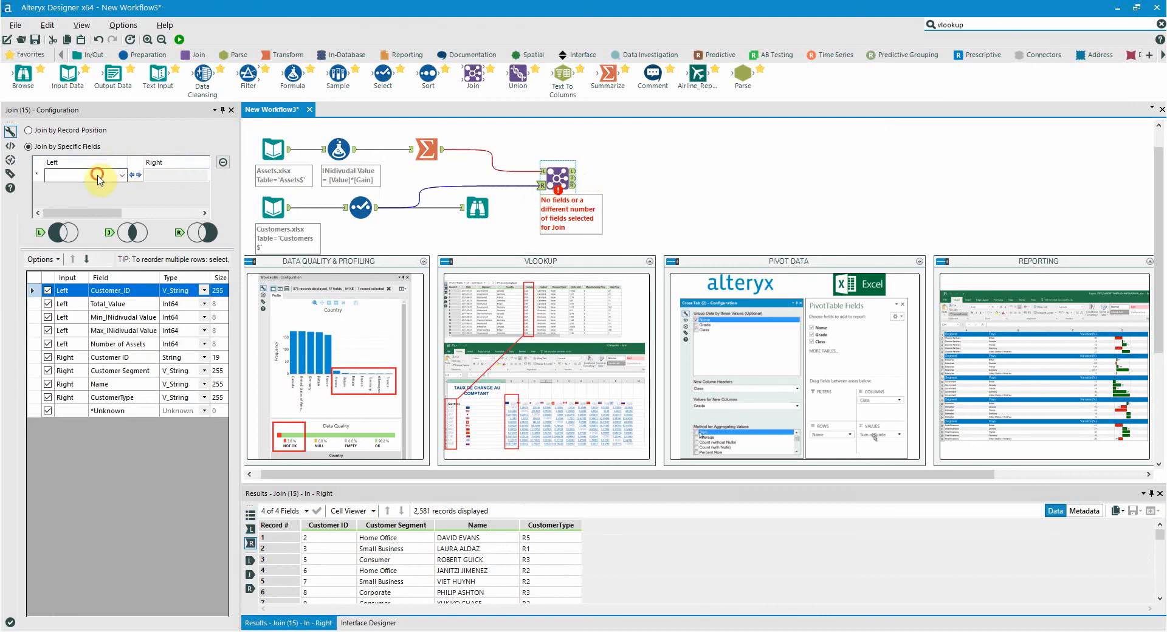
left_click(91, 188)
left_click(162, 176)
left_click(171, 189)
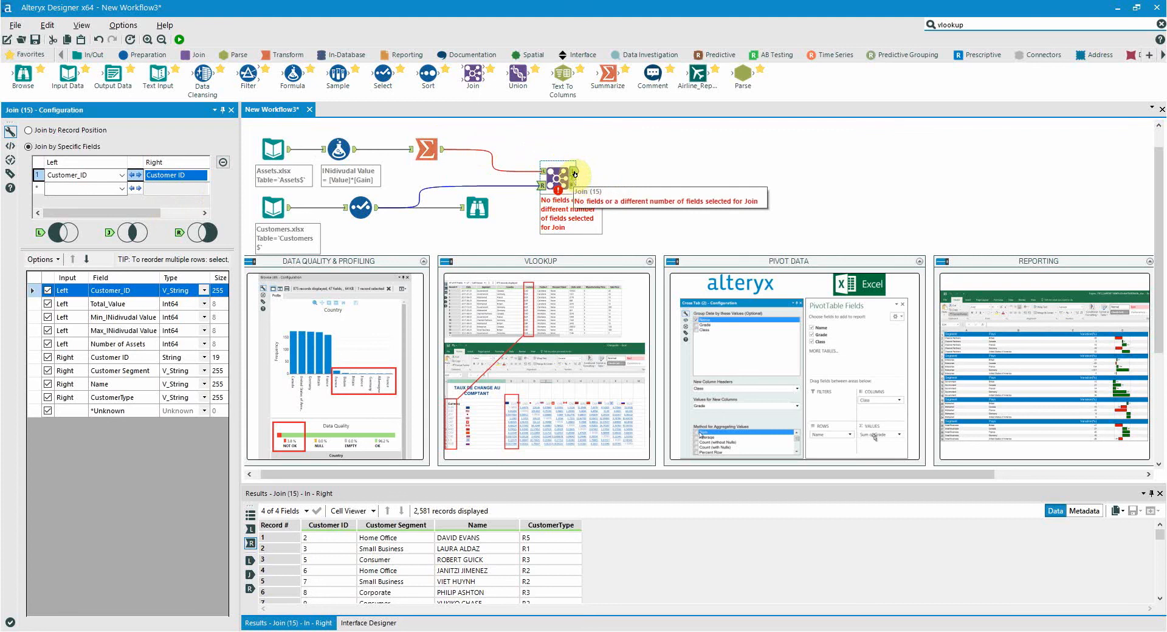
left_click(181, 40)
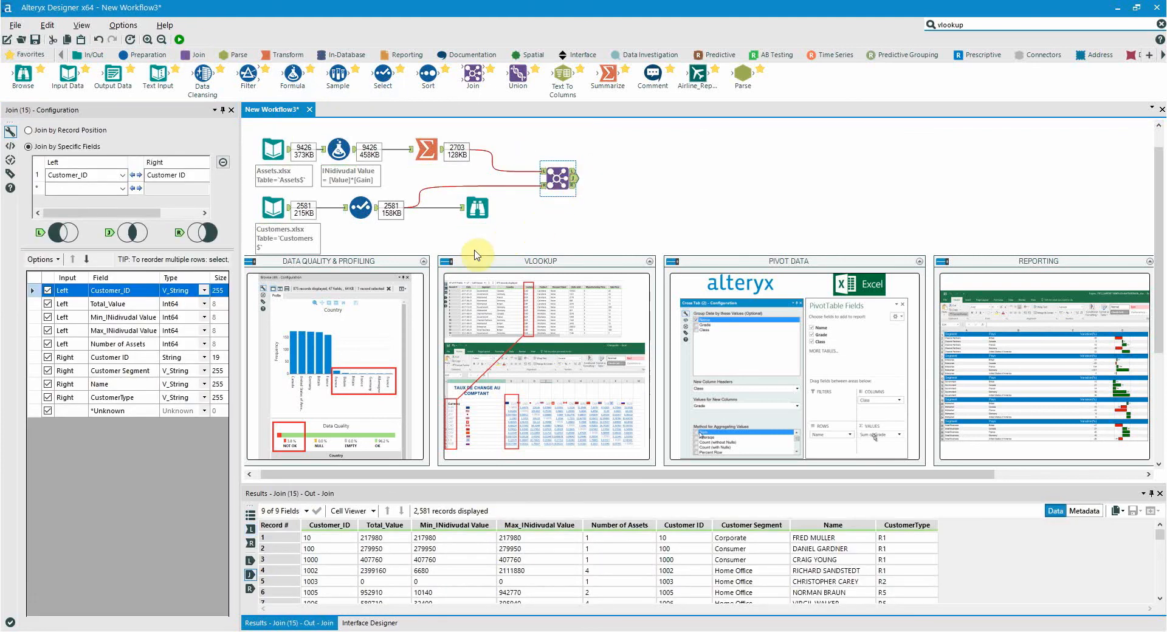
- Compare both customer ID columns in the joined output, and examine the unmatched records in the Join tool's left output
left_click(316, 540)
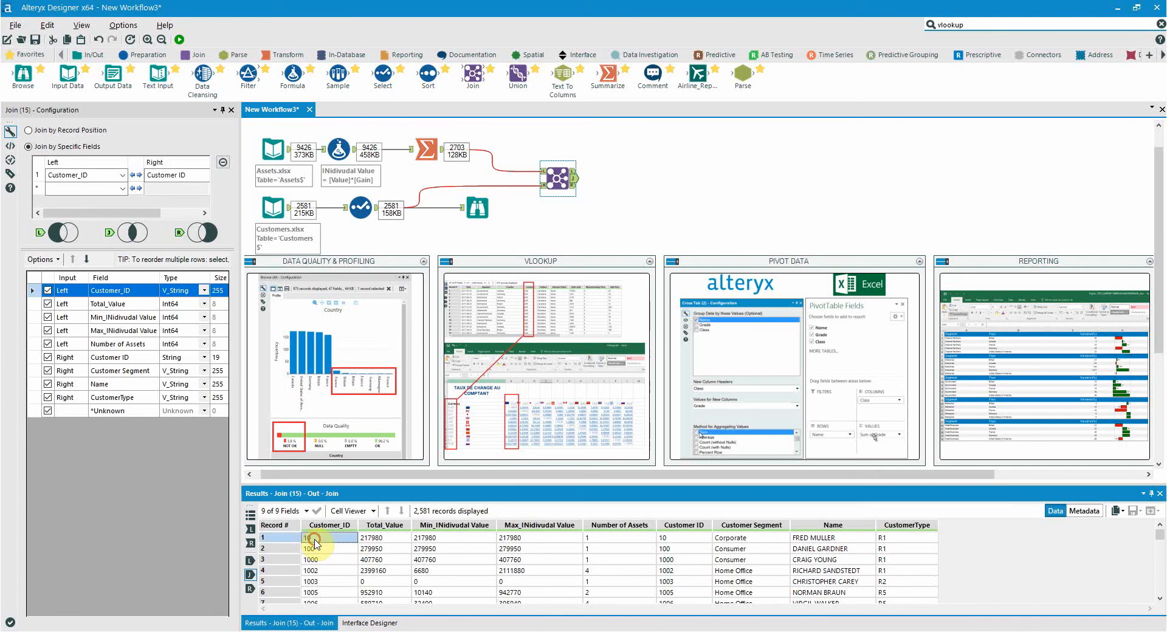
left_click(696, 539)
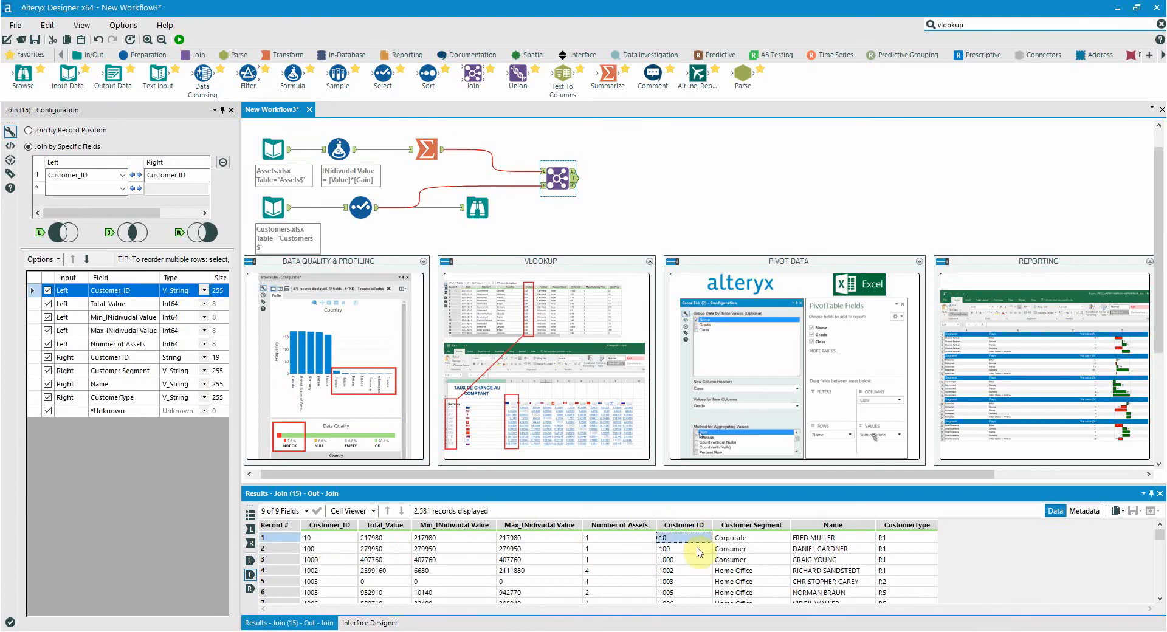
left_click(572, 174)
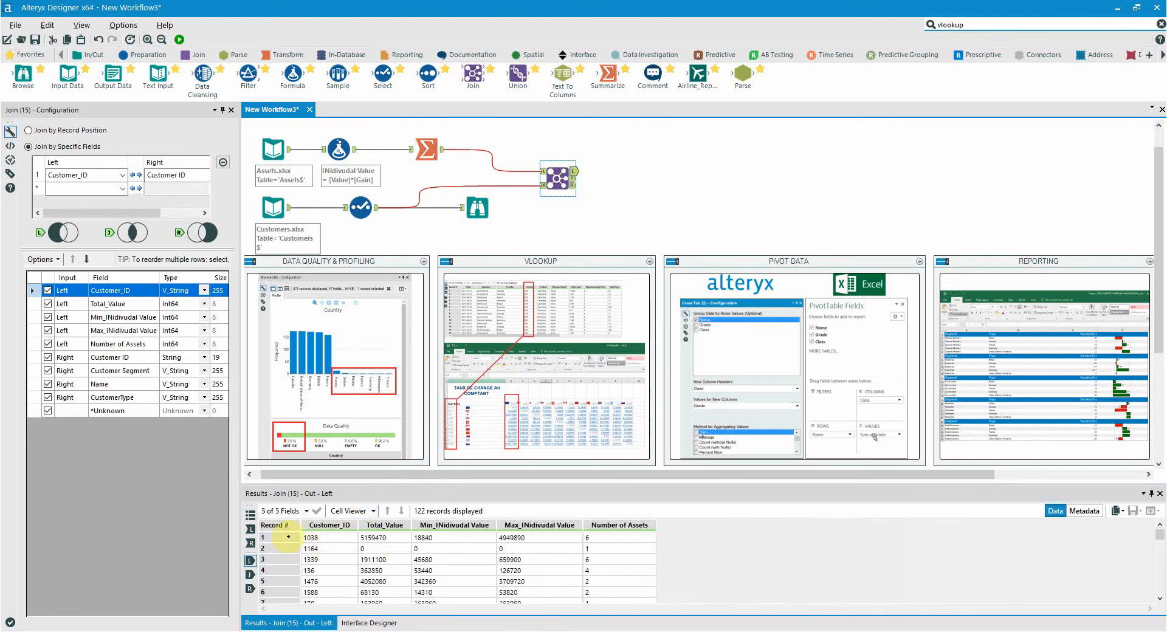
left_click_drag(288, 537, 291, 582)
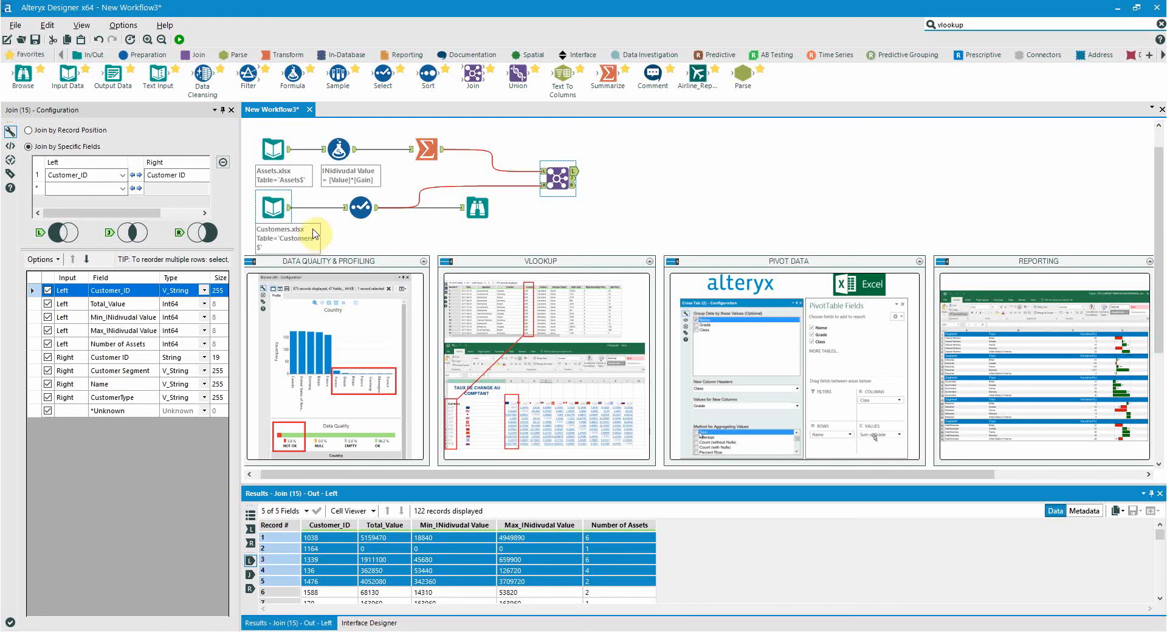
- Write the Join tool's unmatched left records to a comma-delimited file named 1 with an Output Data tool, and run the workflow
left_click_drag(112, 74, 605, 173)
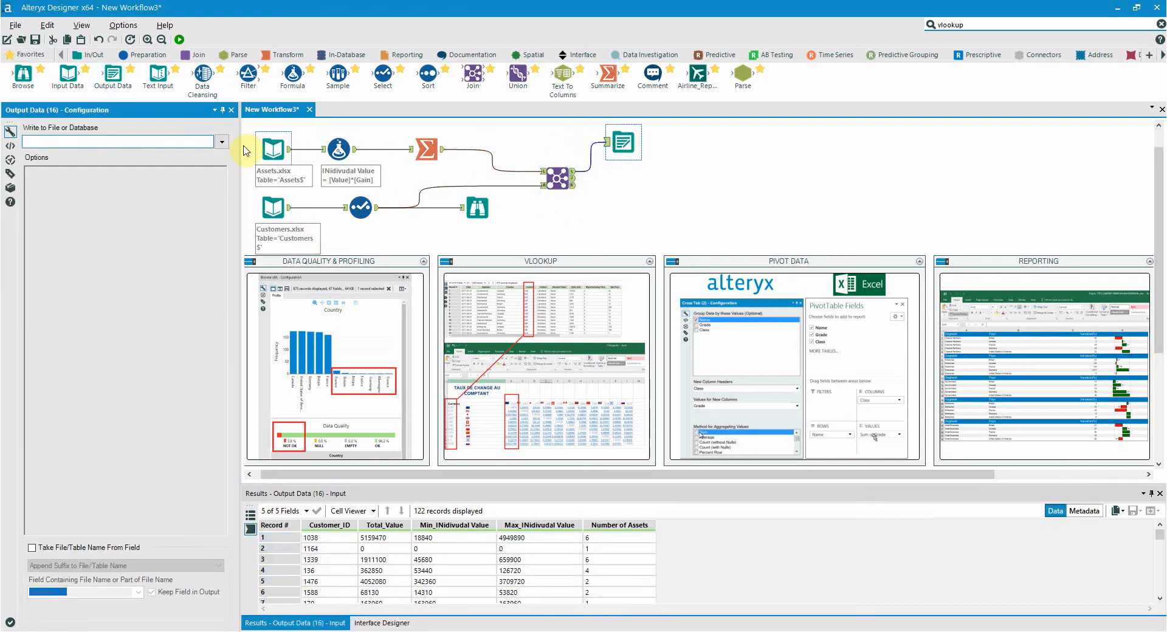
left_click(222, 142)
left_click(220, 163)
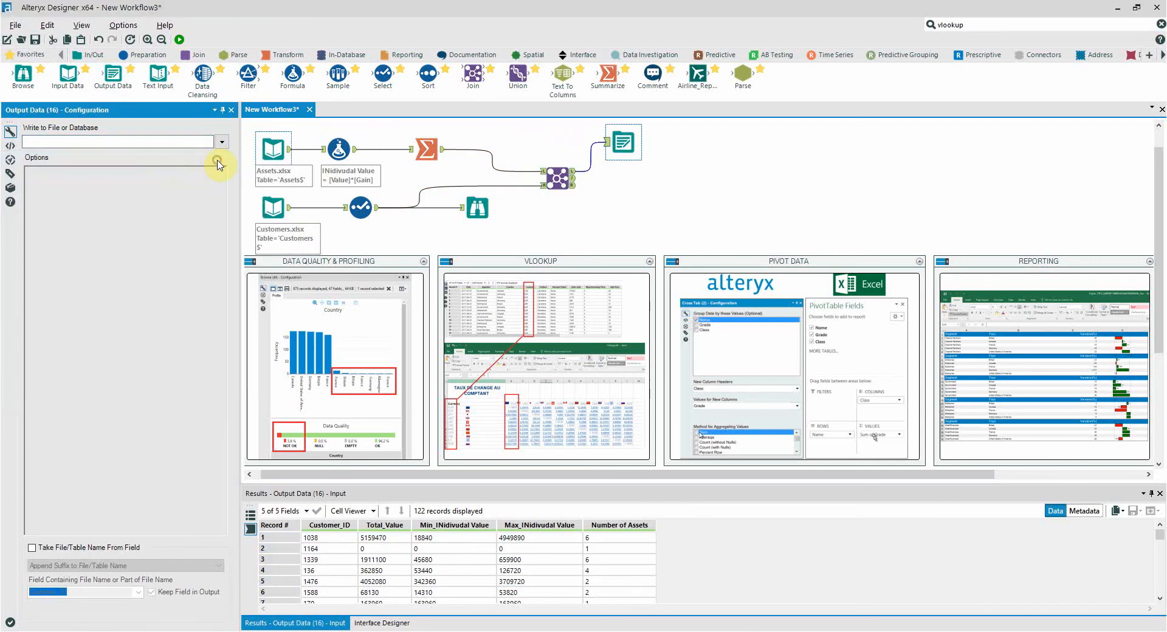
left_click(217, 359)
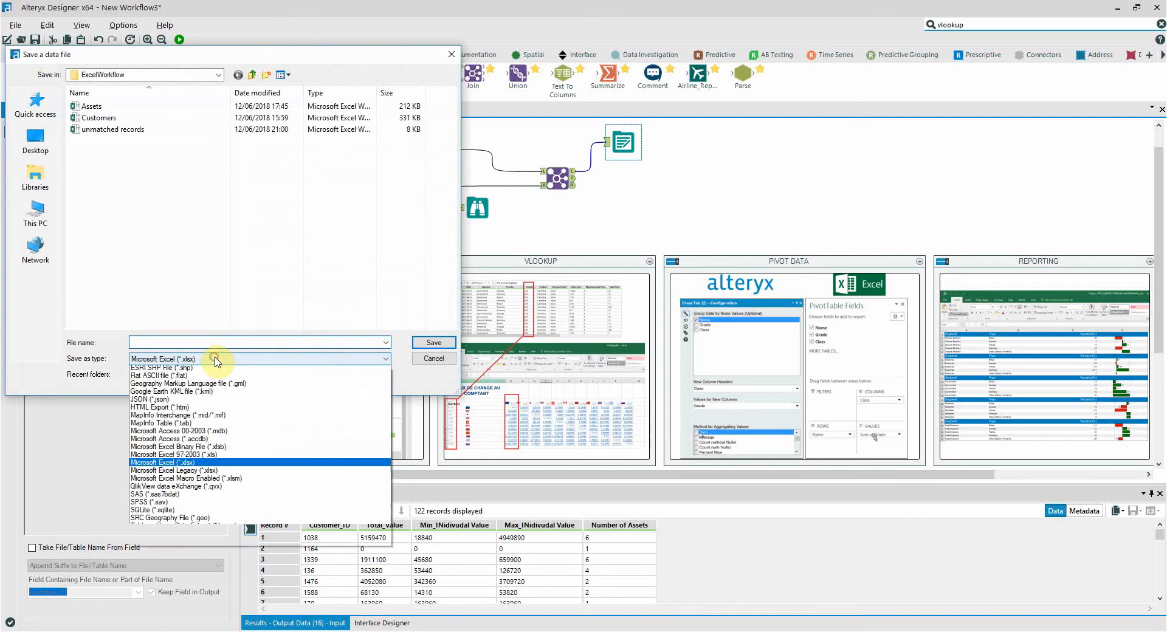
left_click(221, 382)
left_click(198, 342)
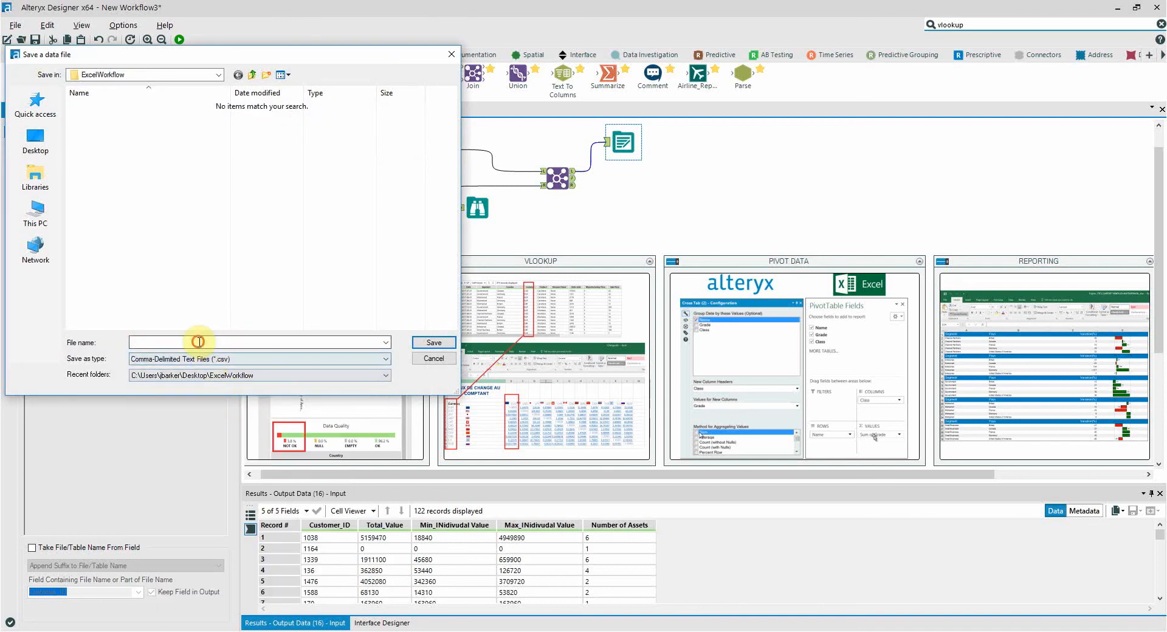
type("1")
key("Return")
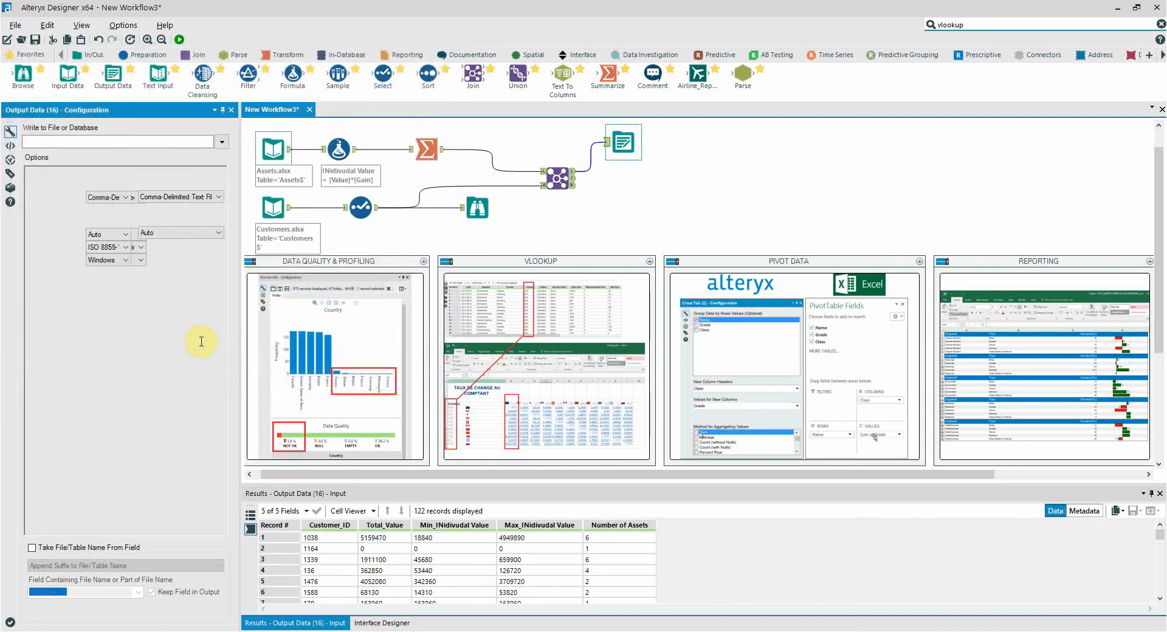
key("ctrl+r")
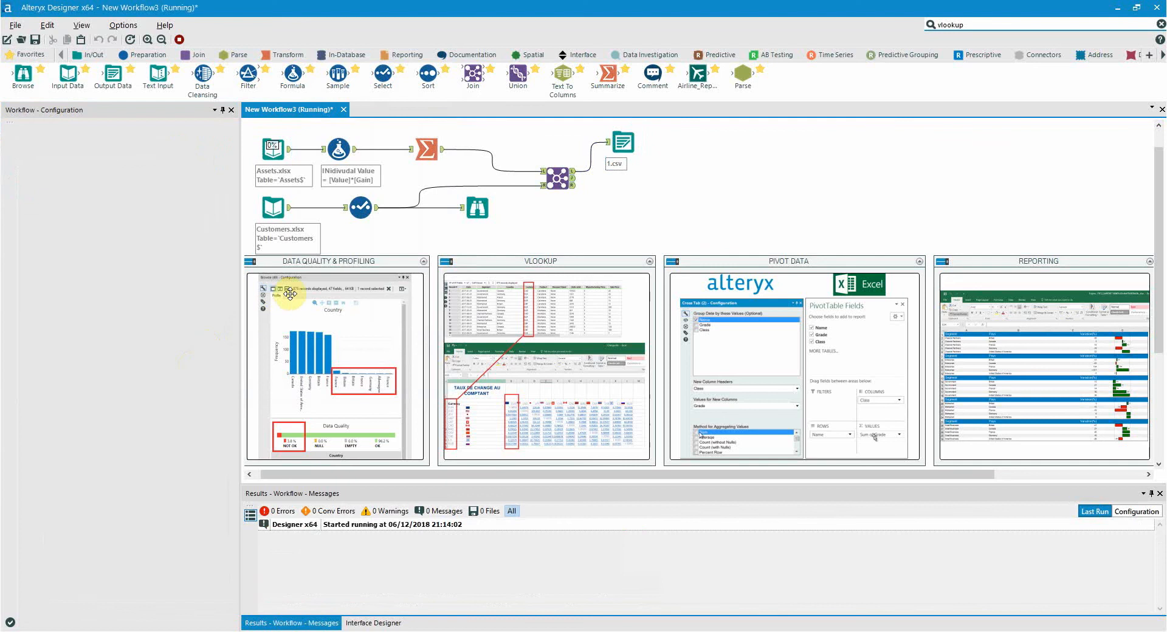
left_click_drag(625, 146, 635, 146)
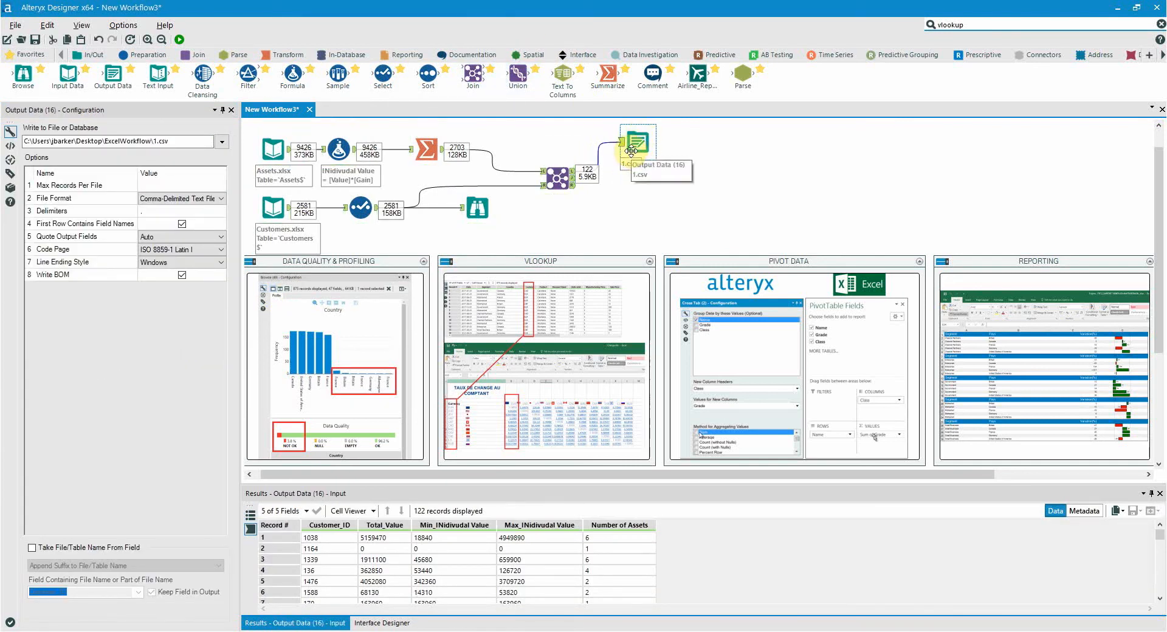
- Display the Join tool's matched records and connect a Cross Tab tool to that output
left_click(573, 179)
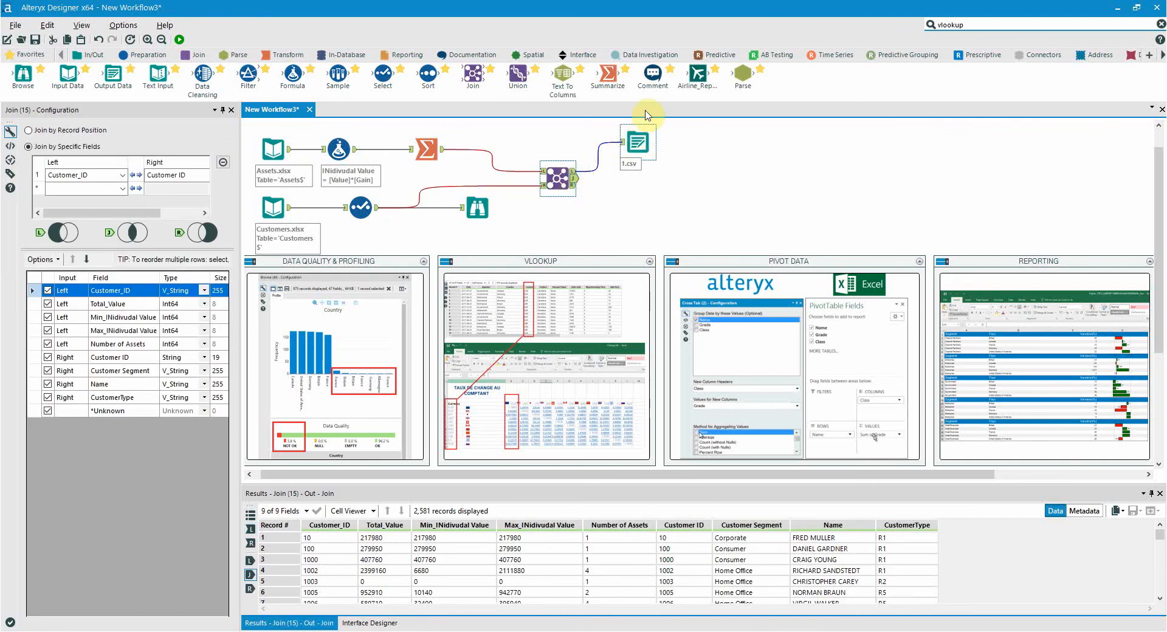
left_click_drag(570, 180, 594, 131)
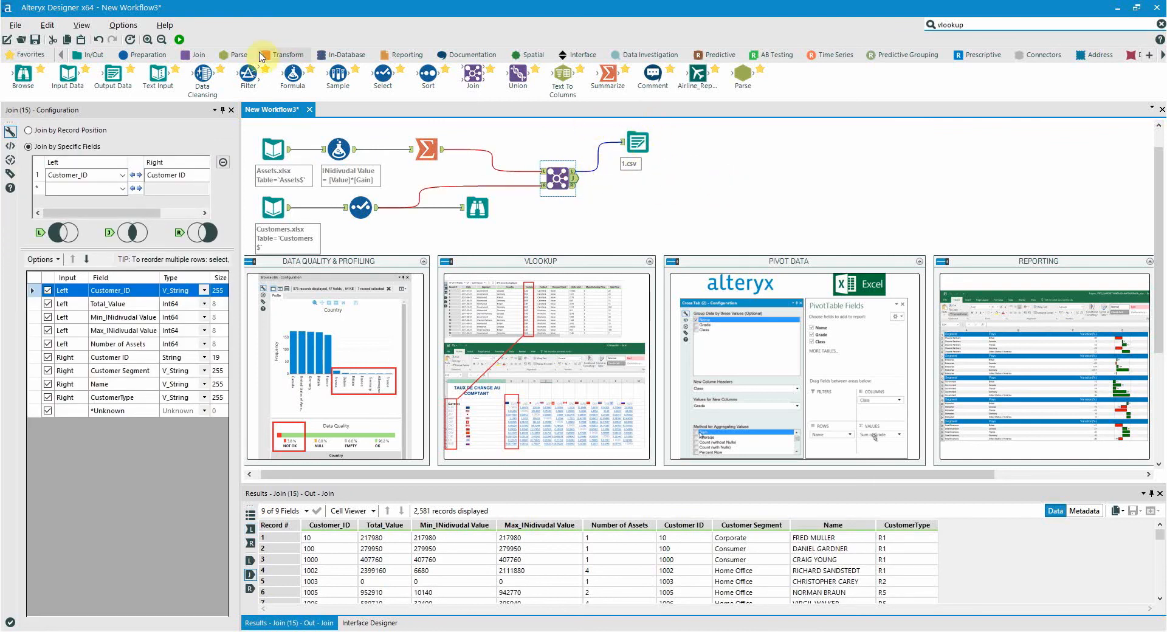
left_click(283, 54)
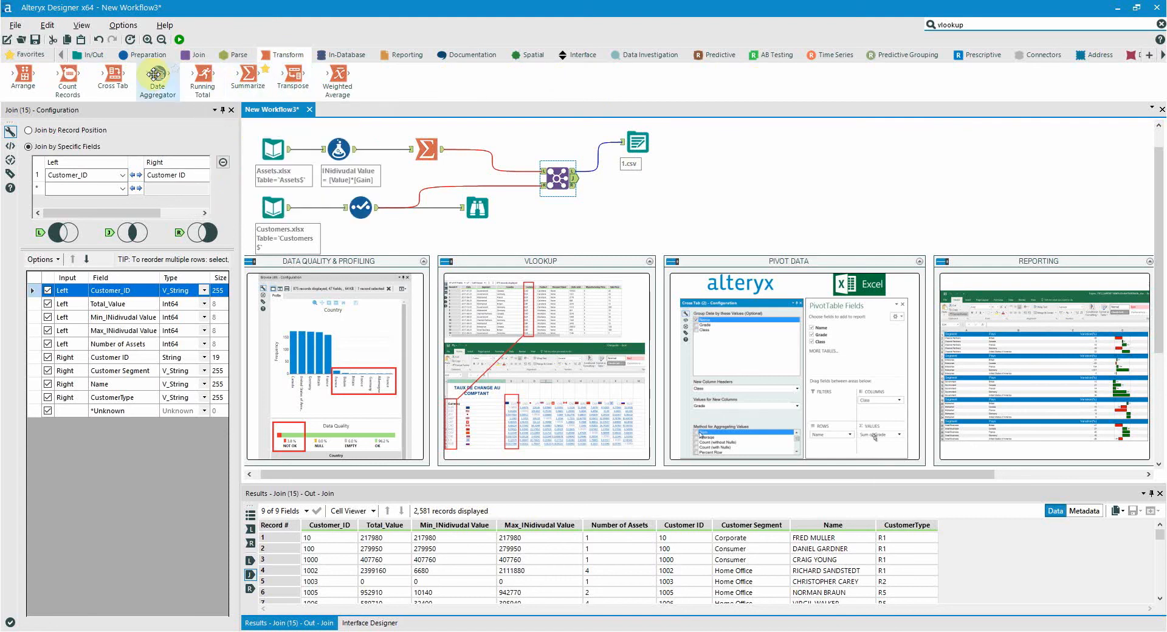
mouse_move(121, 79)
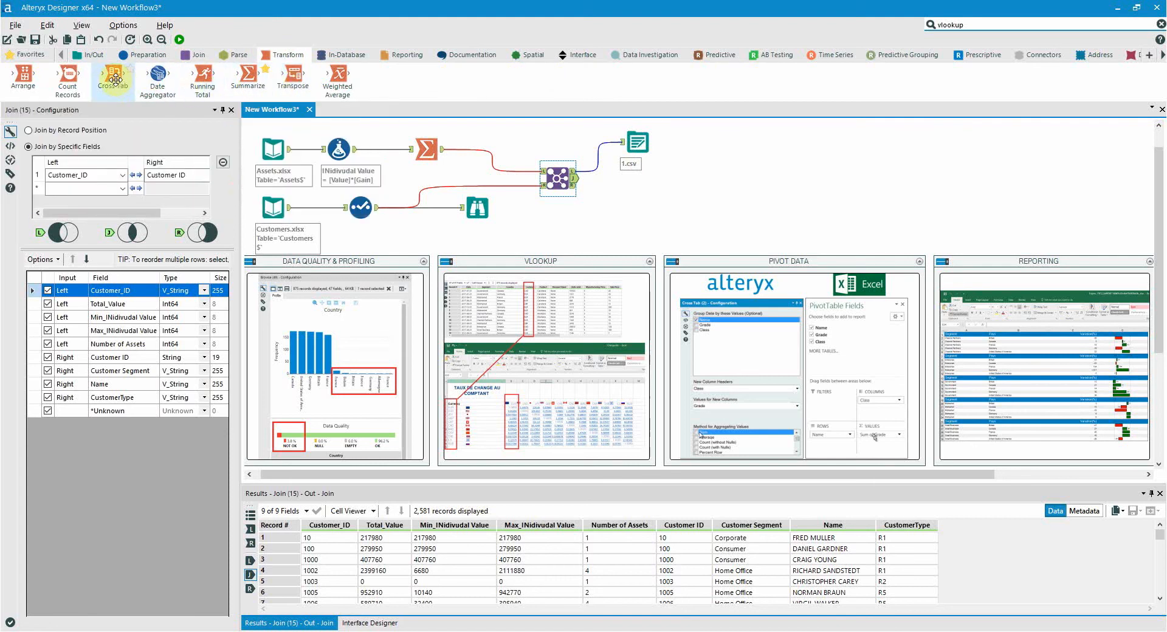
left_click_drag(113, 77, 740, 178)
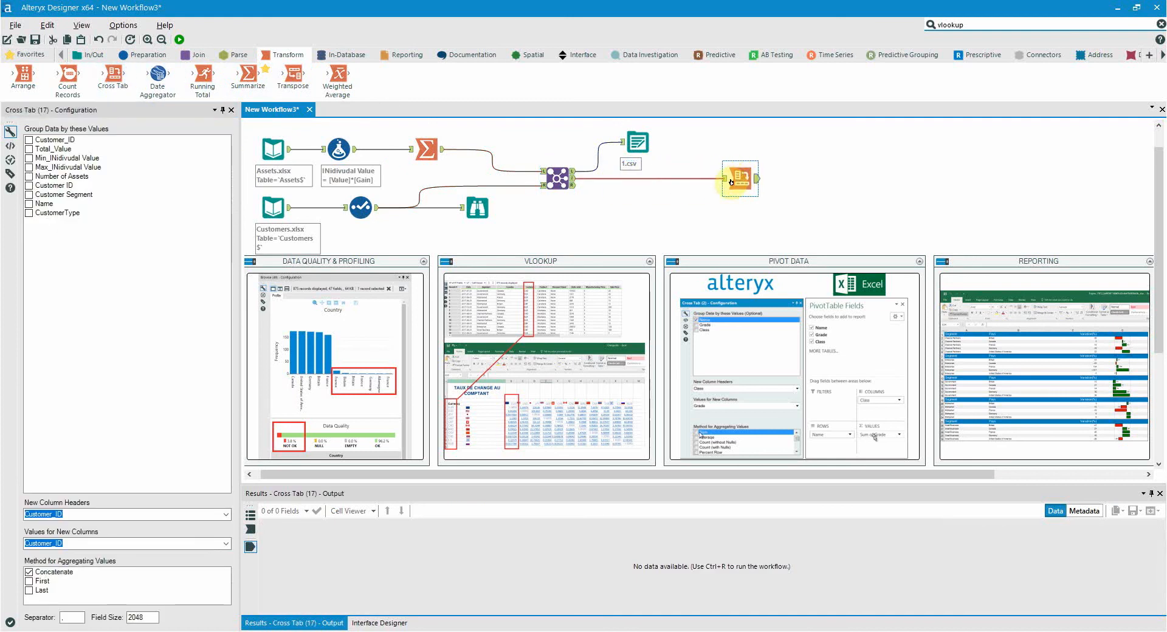
- Group the Cross Tab by Customer Segment, with CustomerType as column headers and summed Total_Value as values, and run the workflow
left_click(63, 194)
left_click(225, 516)
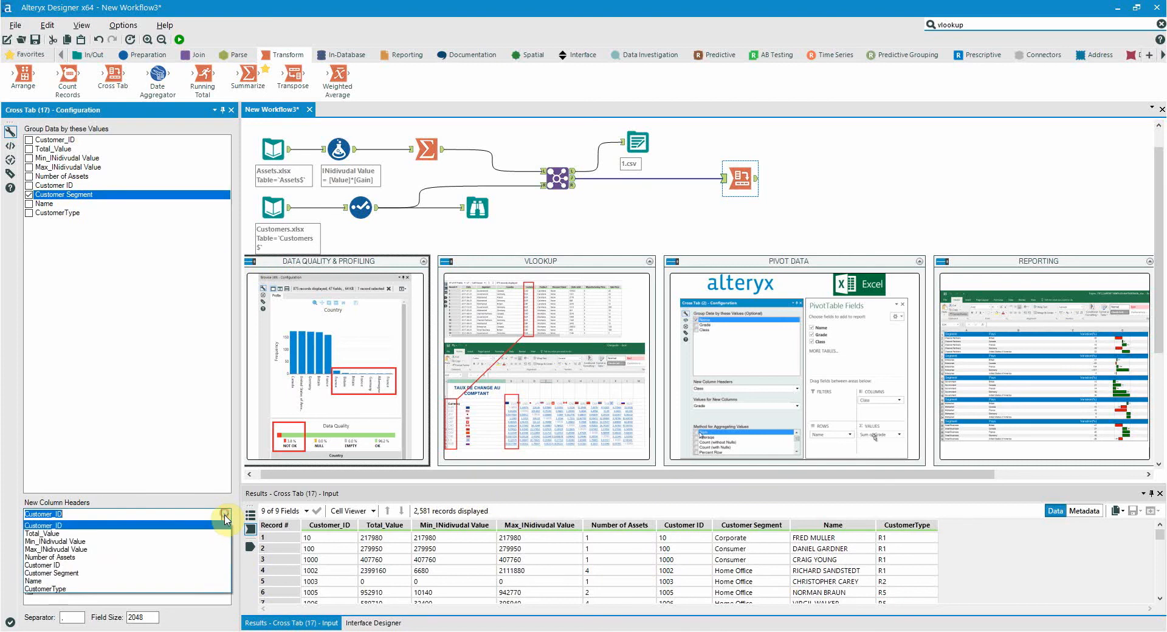
left_click(182, 589)
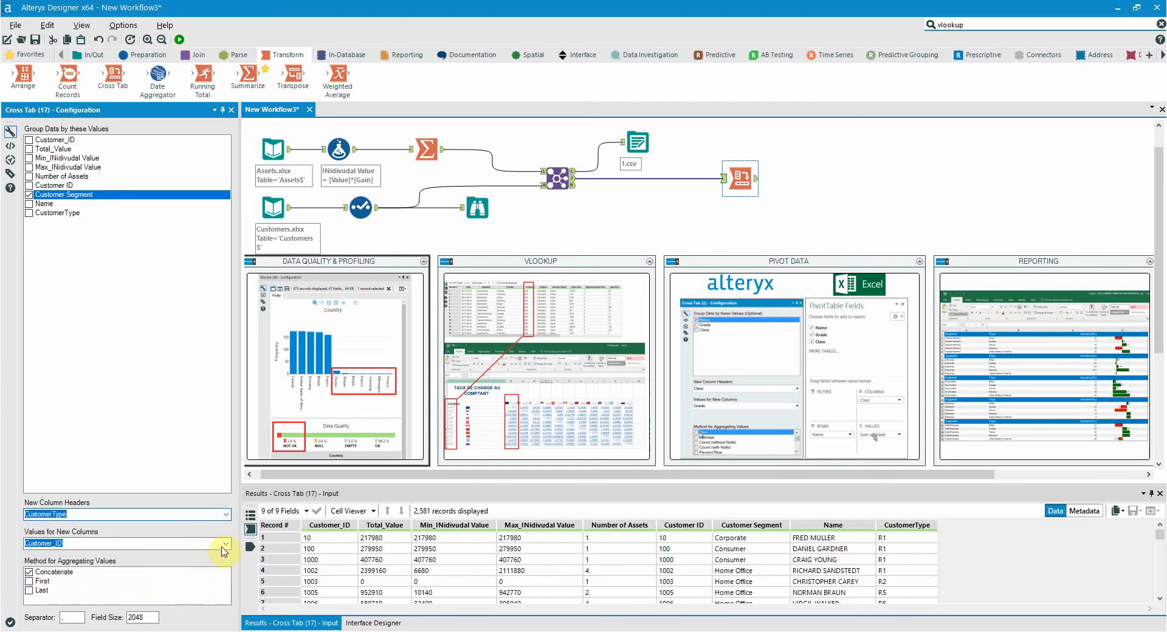
left_click(226, 542)
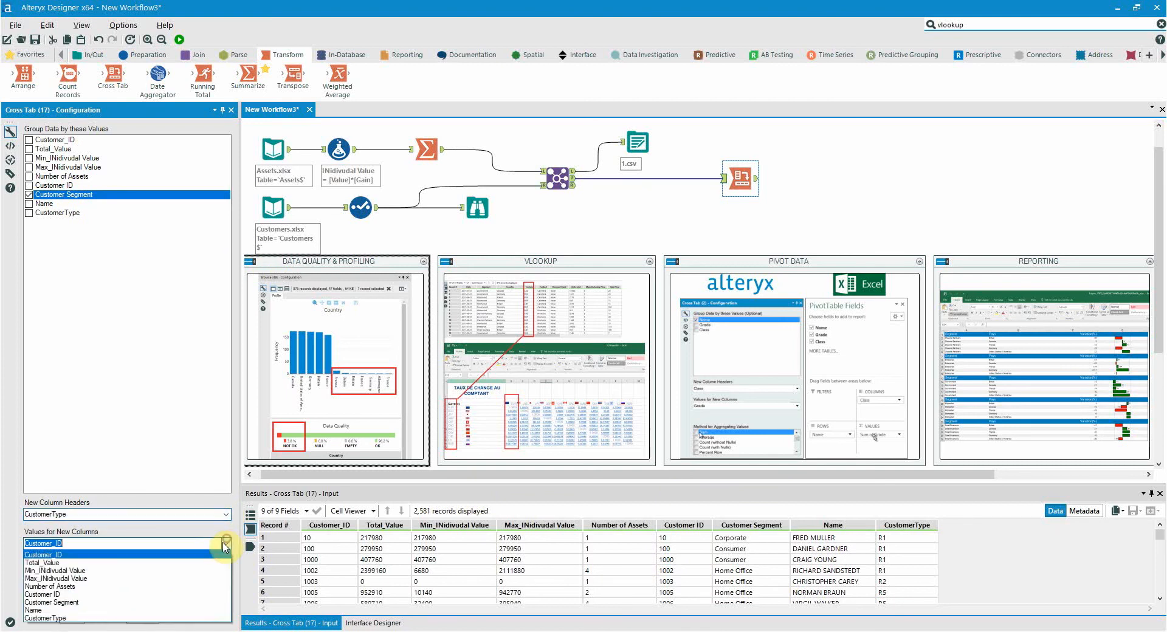
left_click(163, 555)
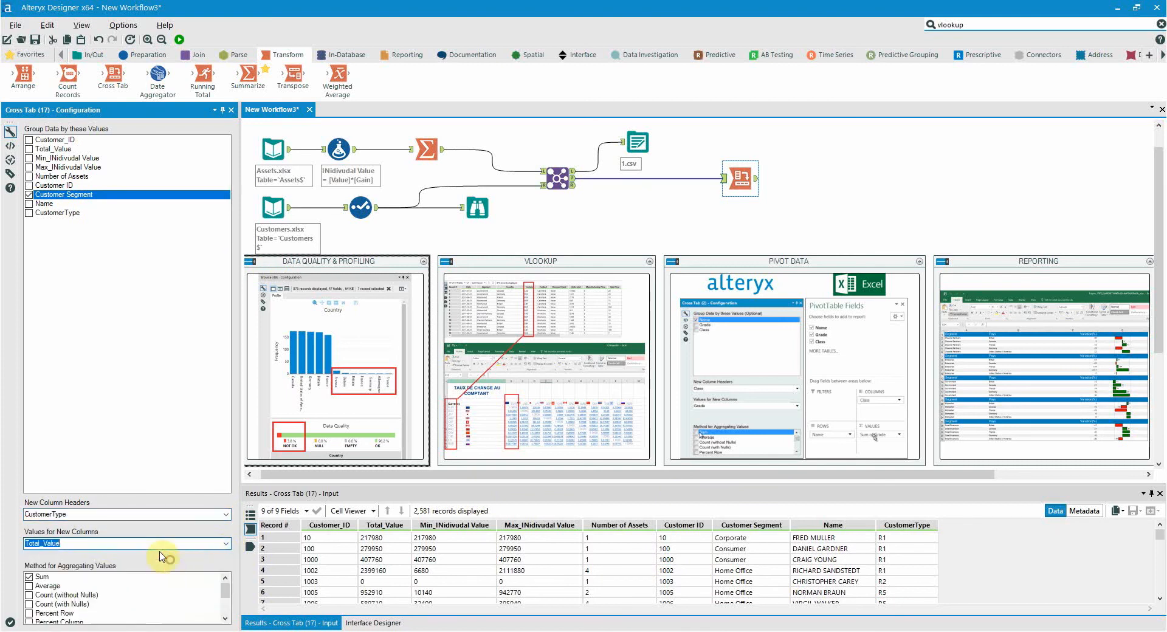
left_click(179, 41)
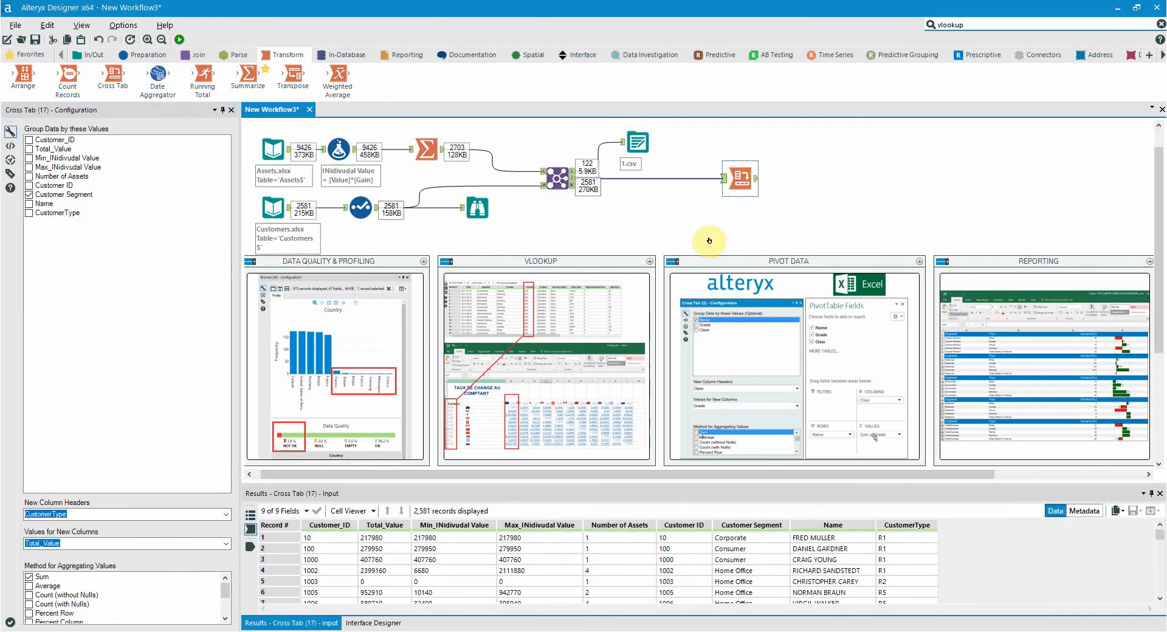
- Examine the Cross Tab output for each customer segment across the customer type columns
left_click(756, 182)
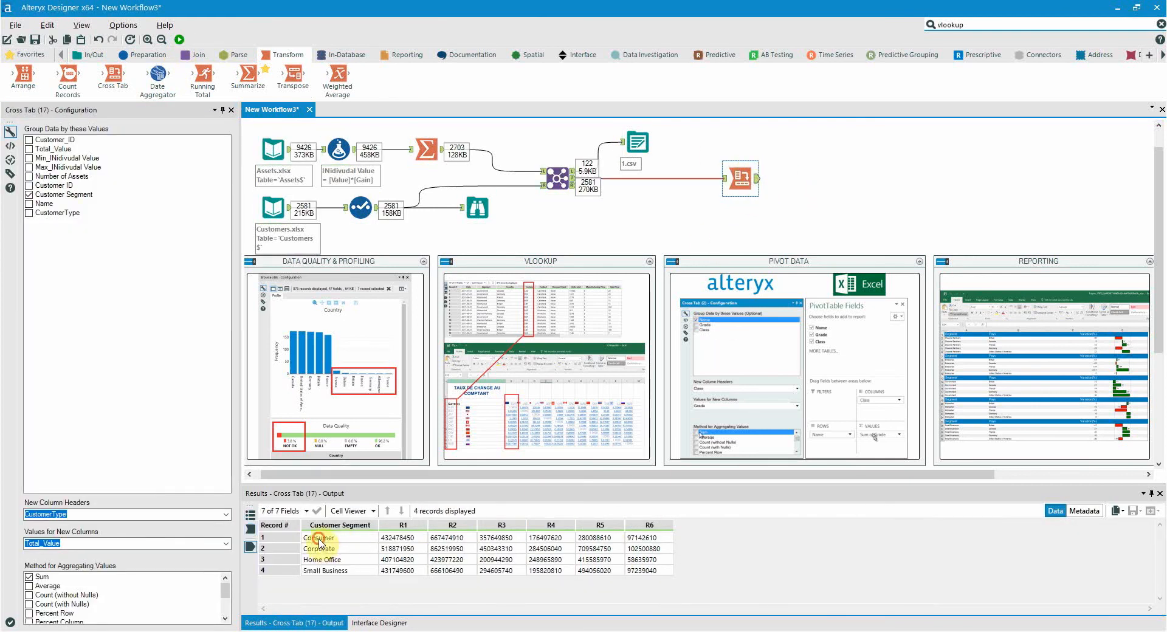
left_click_drag(319, 538, 328, 571)
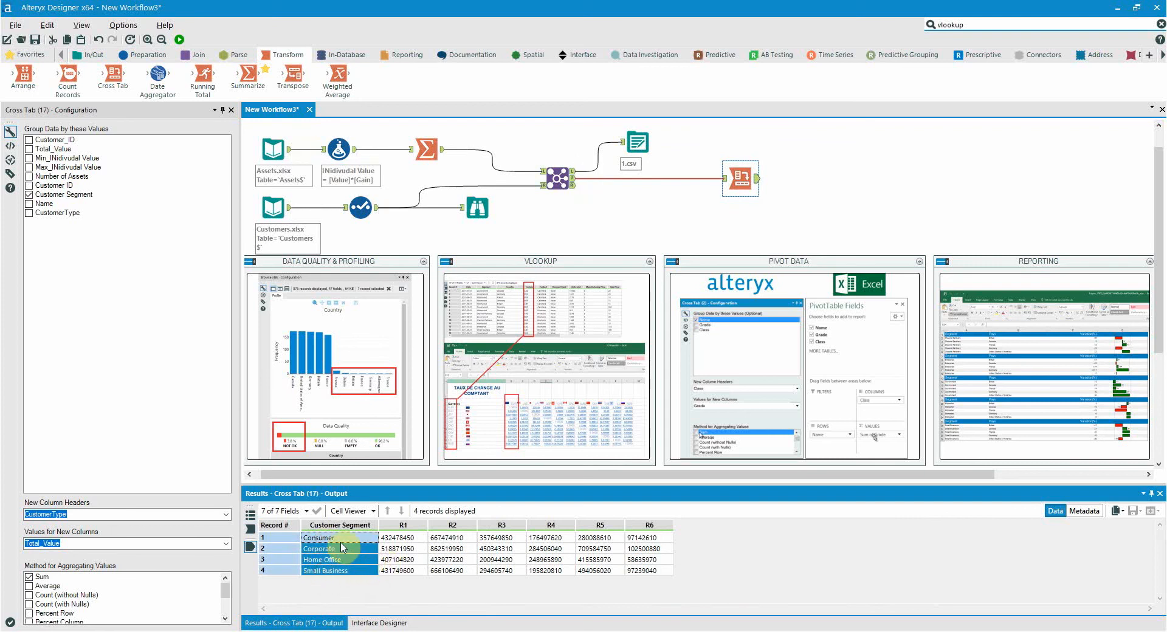
left_click(336, 539)
left_click(338, 549)
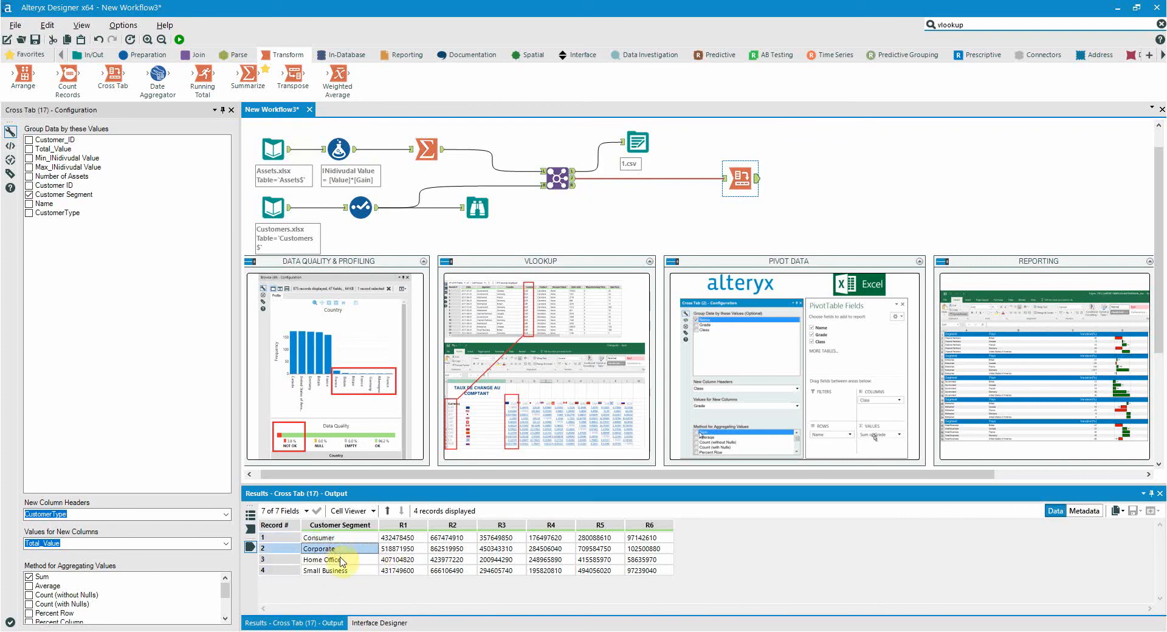
left_click(339, 560)
left_click(342, 570)
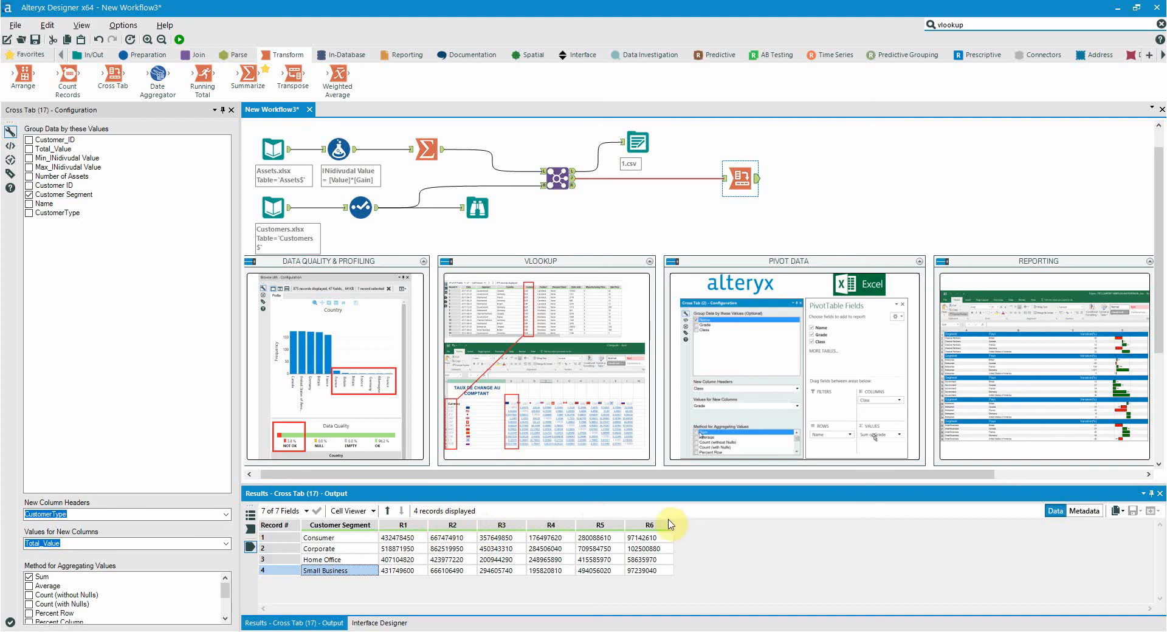
- Move the Cross Tab tool farther along the canvas and connect a Table tool to its output
left_click_drag(738, 177, 820, 177)
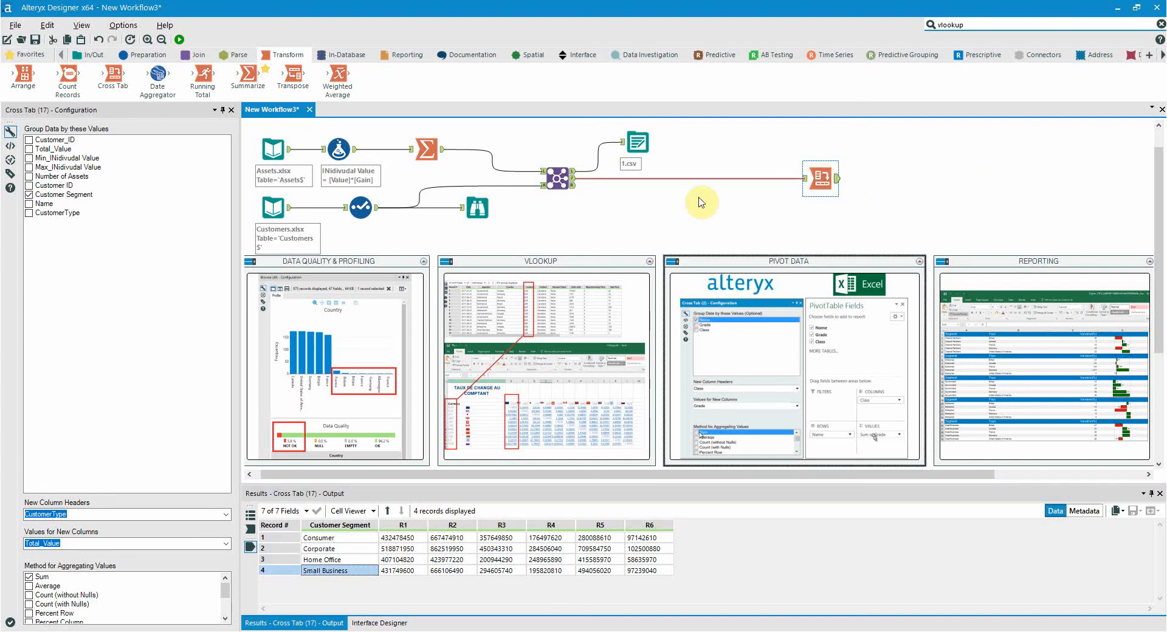
left_click(393, 56)
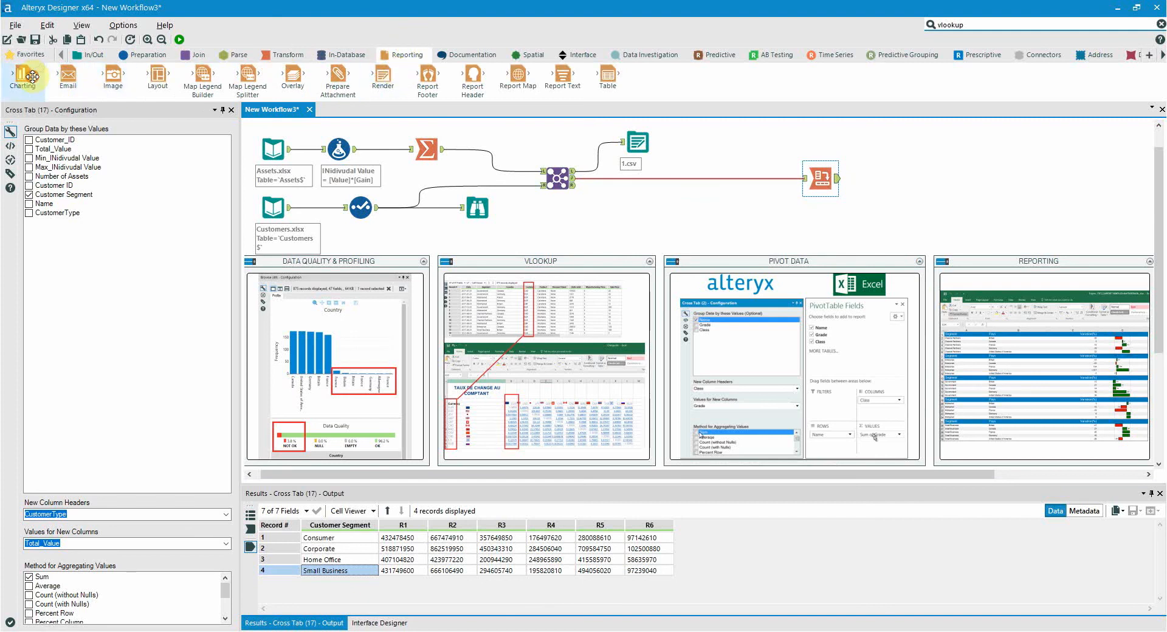
left_click_drag(608, 75, 960, 178)
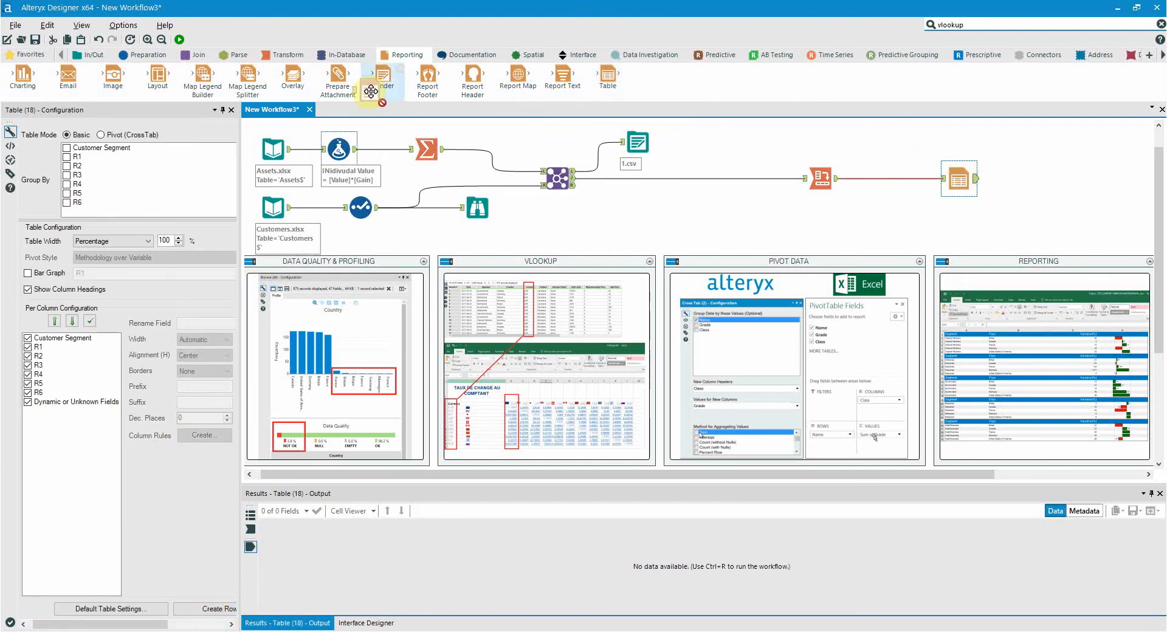
- Connect a Render tool to the Table output, set its output mode to Temporary Excel 2007 Spreadsheet, and space it slightly away from the Table tool
left_click_drag(382, 78, 1040, 180)
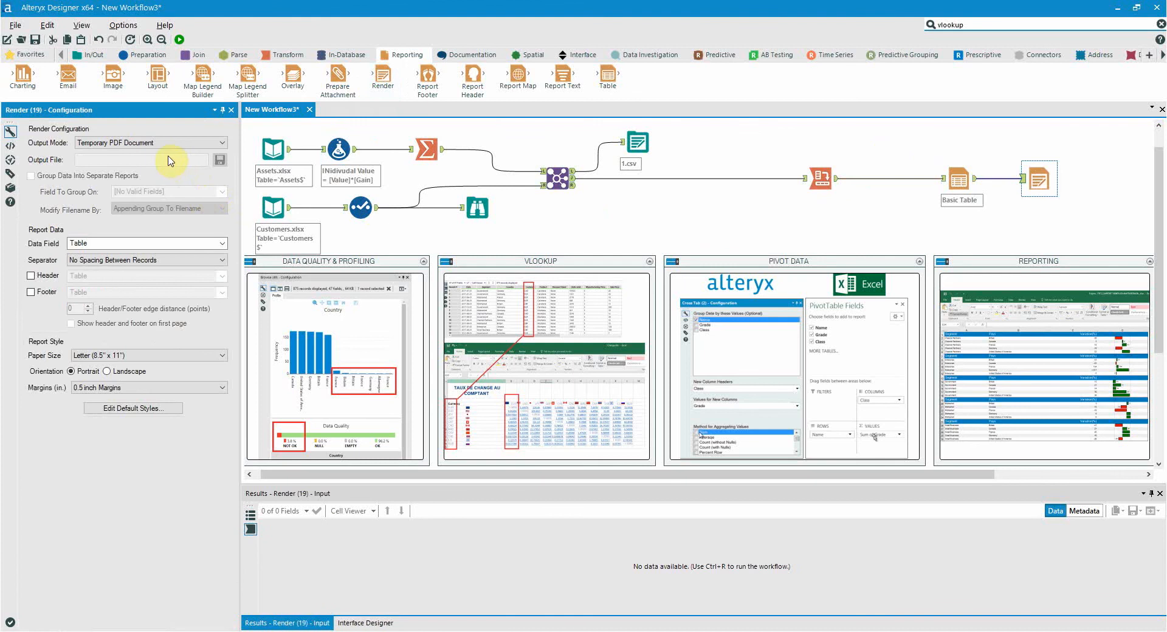
left_click(163, 144)
left_click(161, 193)
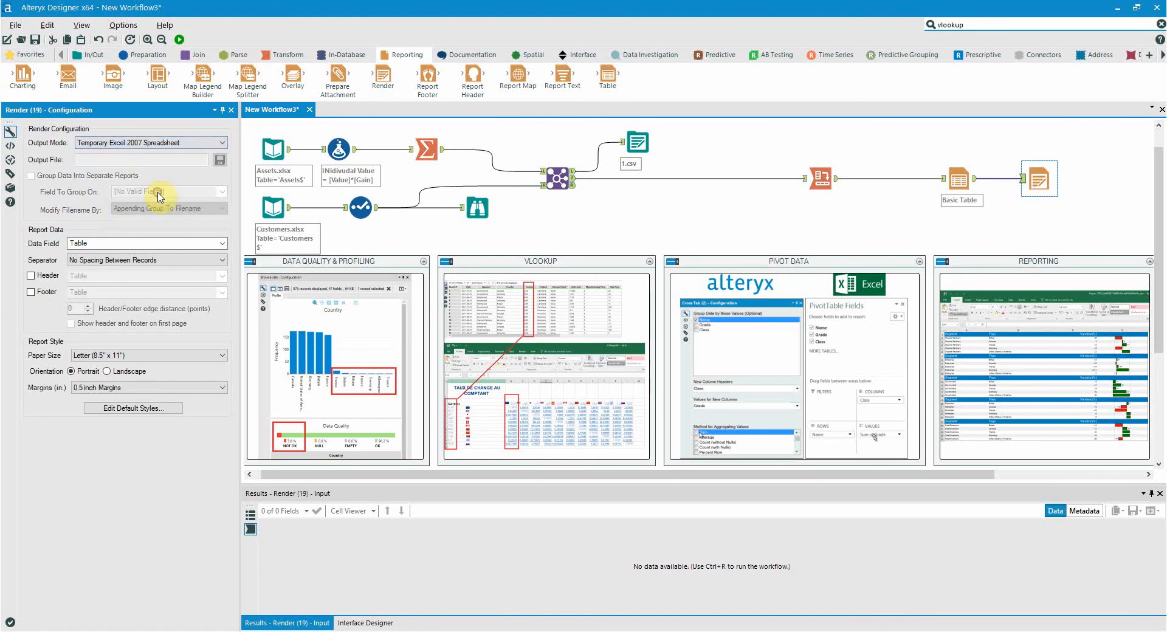
left_click(1036, 178)
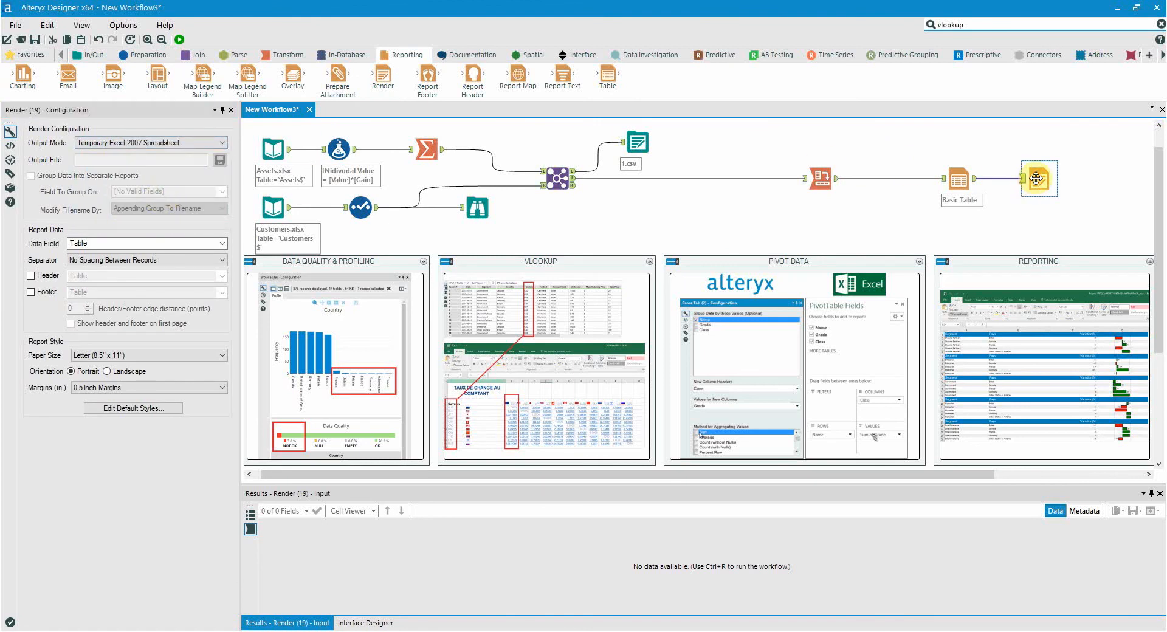
left_click_drag(1038, 179, 1053, 181)
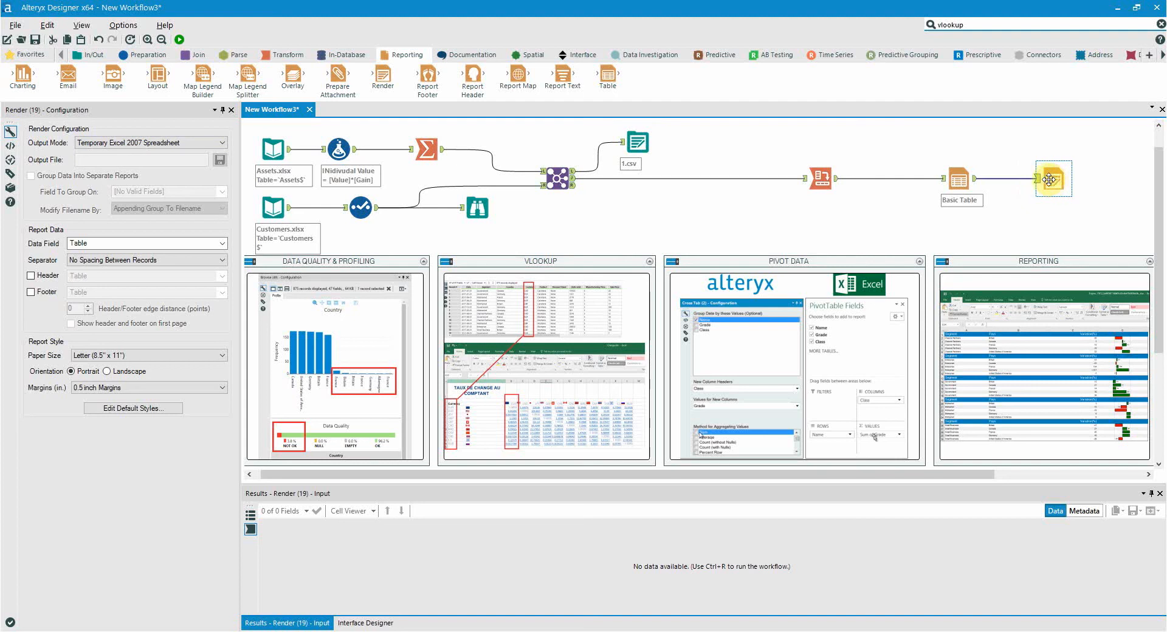
- Connect an Email tool to the Table output, fill in the recipient and sender e-mails with the subject Summary, and run the workflow
left_click_drag(68, 74, 1056, 223)
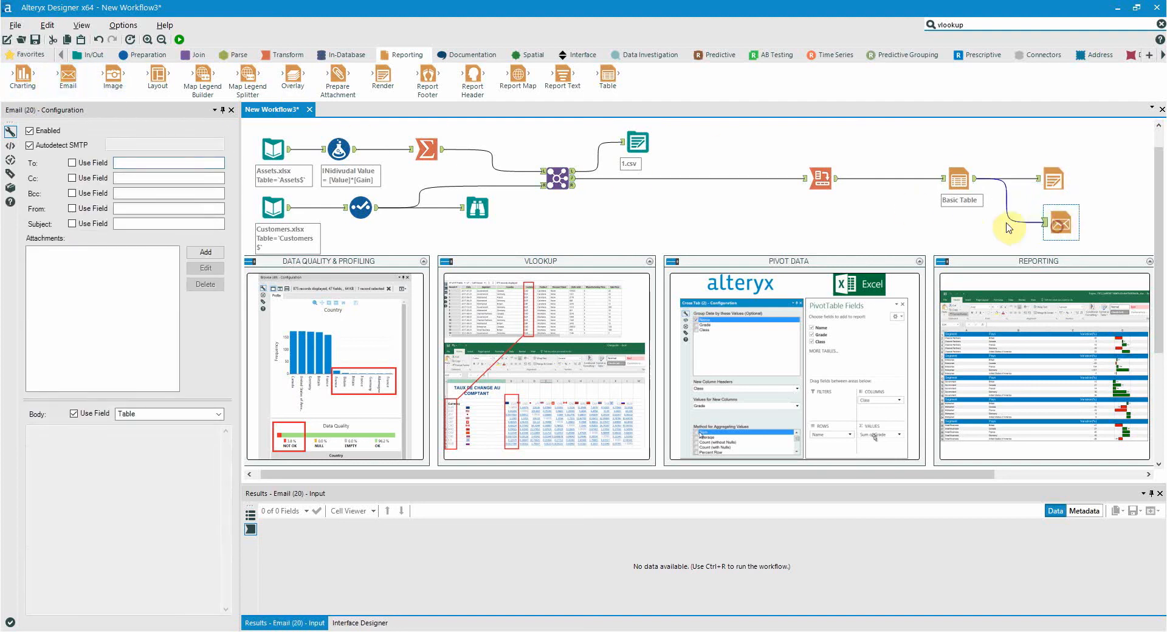
left_click(170, 164)
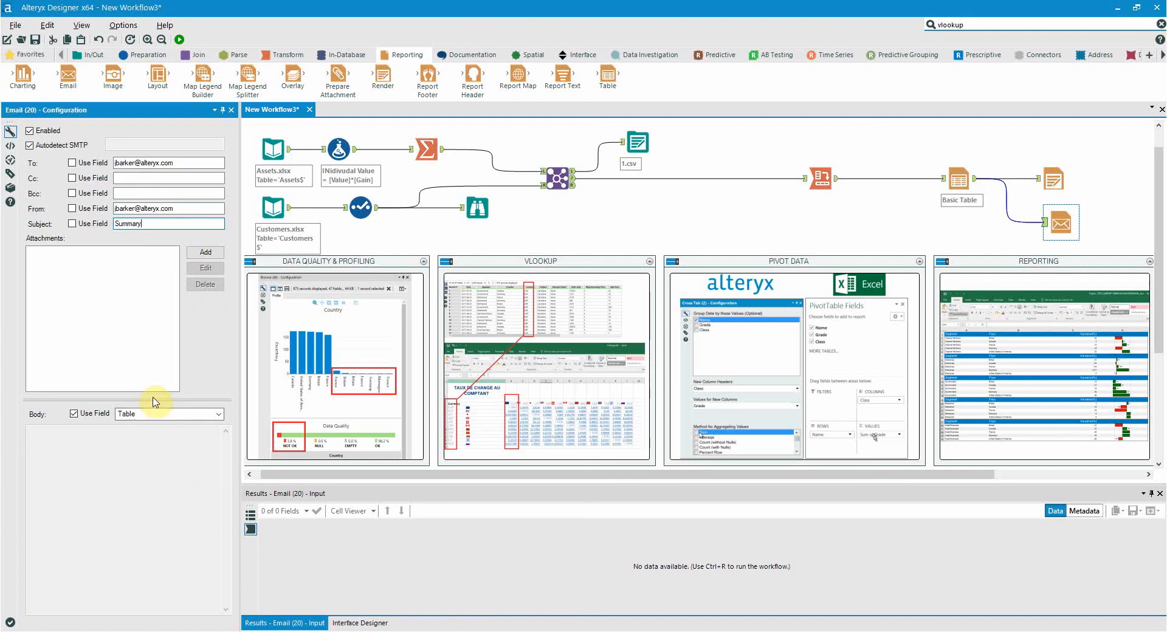
left_click(177, 40)
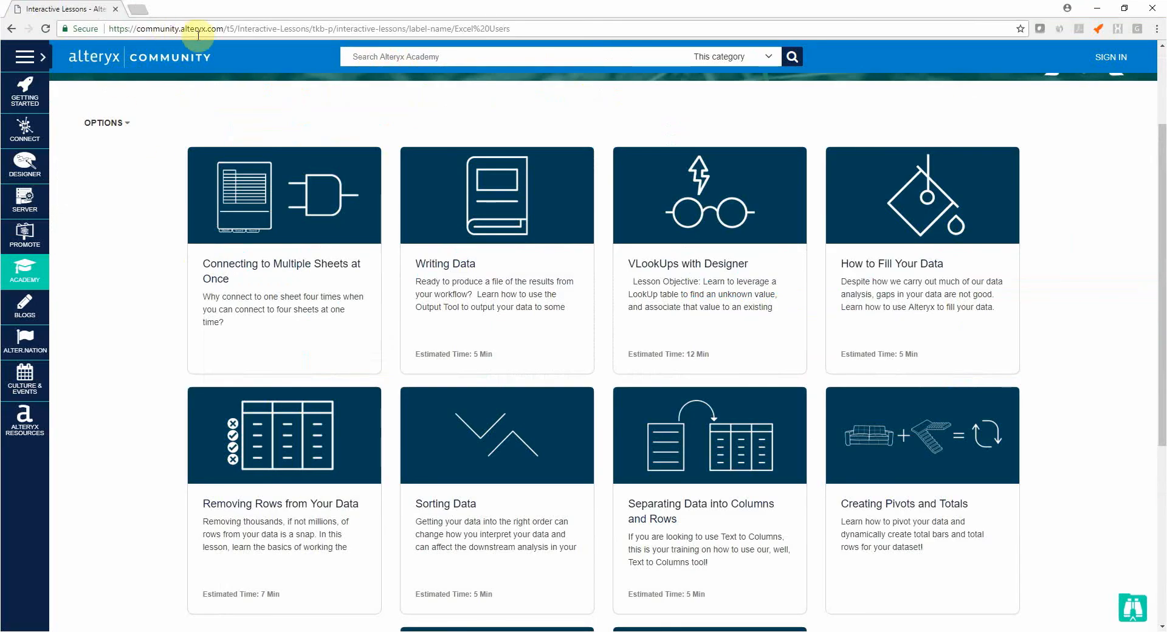
- Reveal the Academy section's options on the Alteryx Community website in the browser
mouse_move(31, 281)
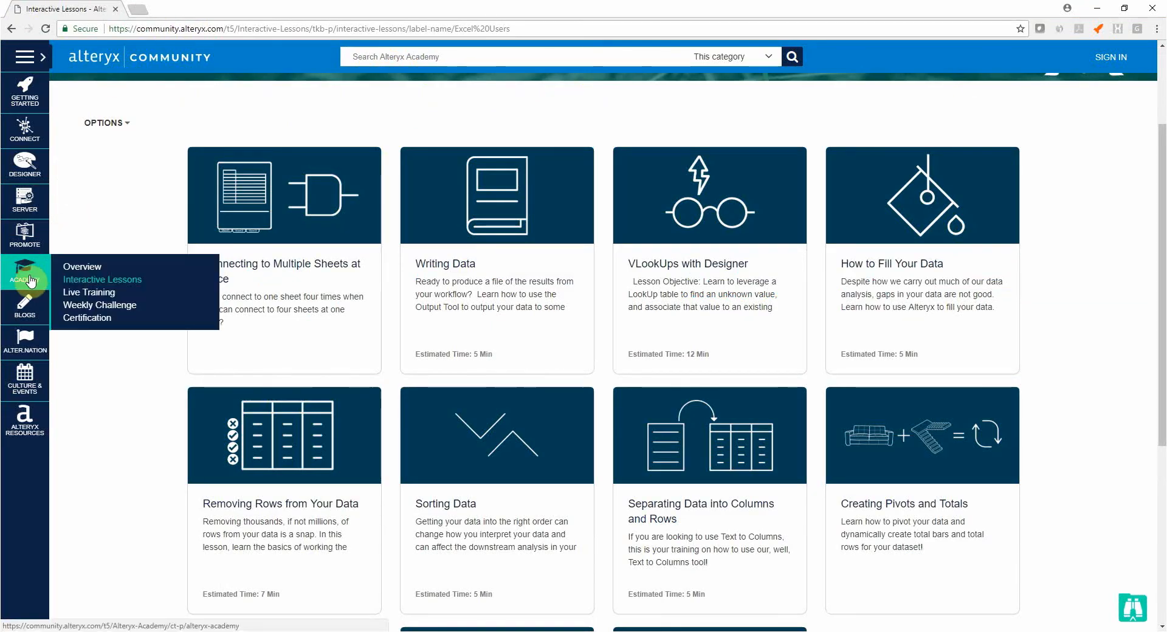